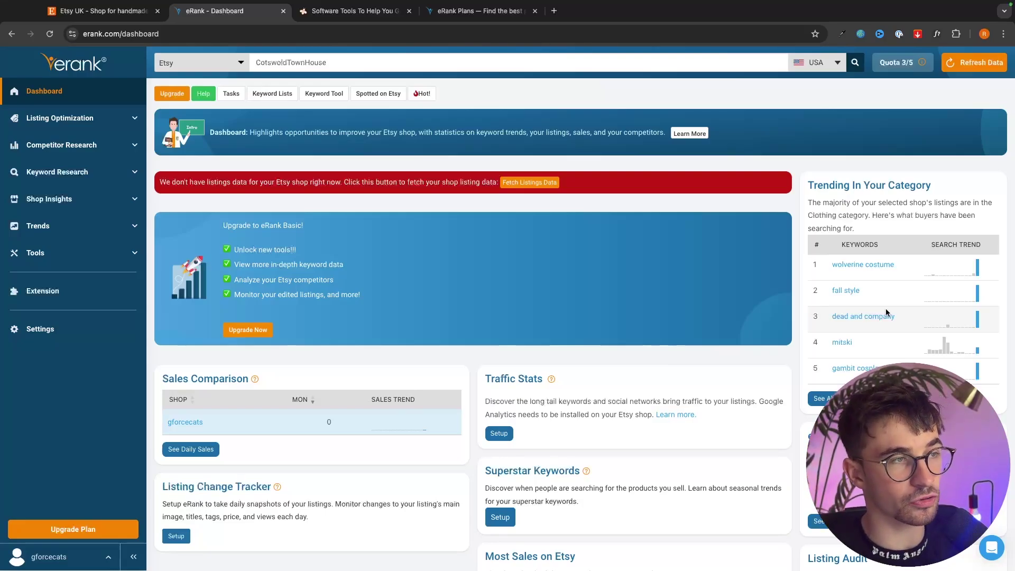
Step: Switch to the Etsy UK homepage tab with the EverBee Research sidebar open
left_click(98, 10)
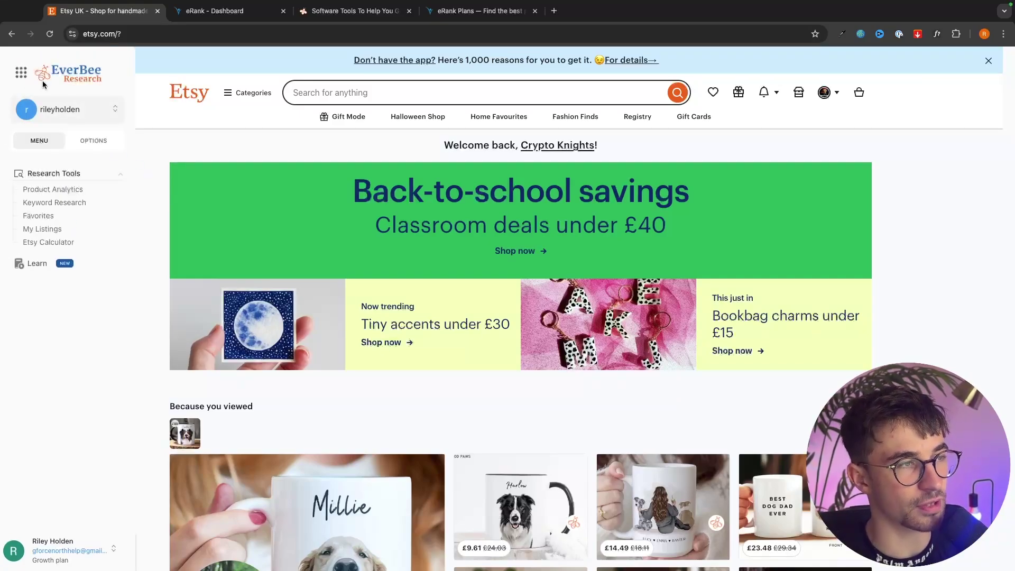
Step: Collapse the EverBee sidebar and flip between the eRank dashboard and Etsy tabs
left_click(75, 76)
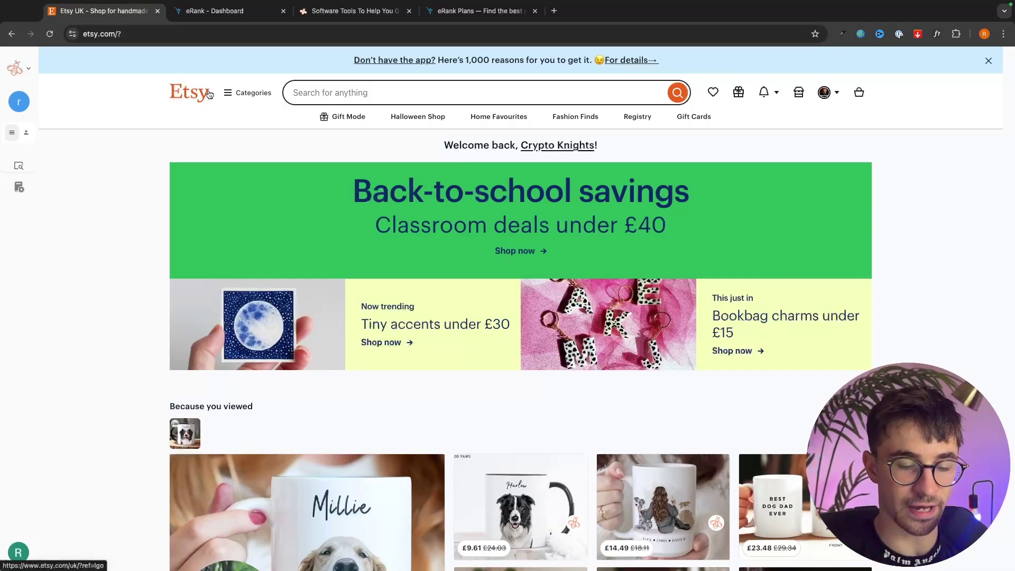
left_click(214, 11)
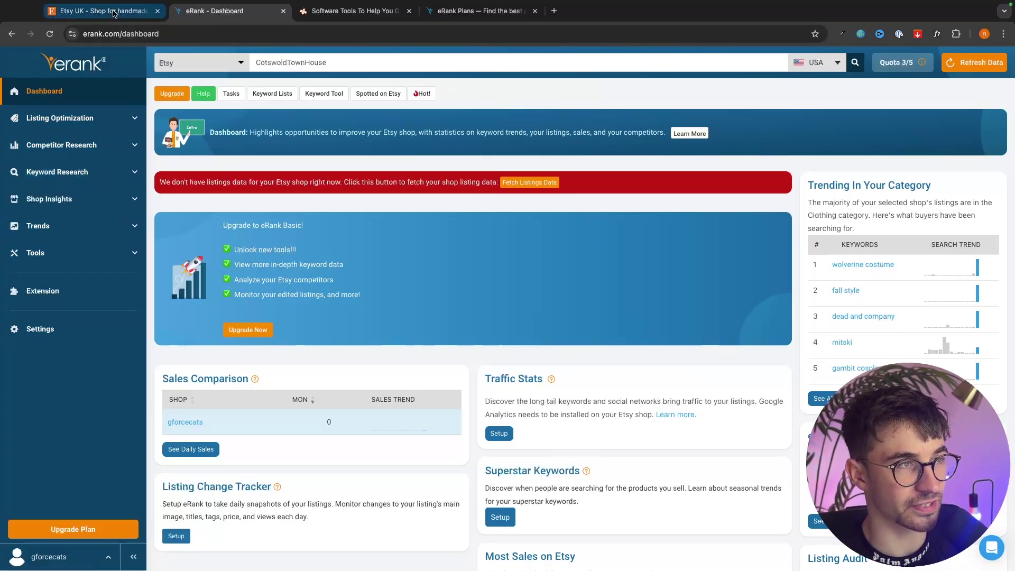
left_click(100, 10)
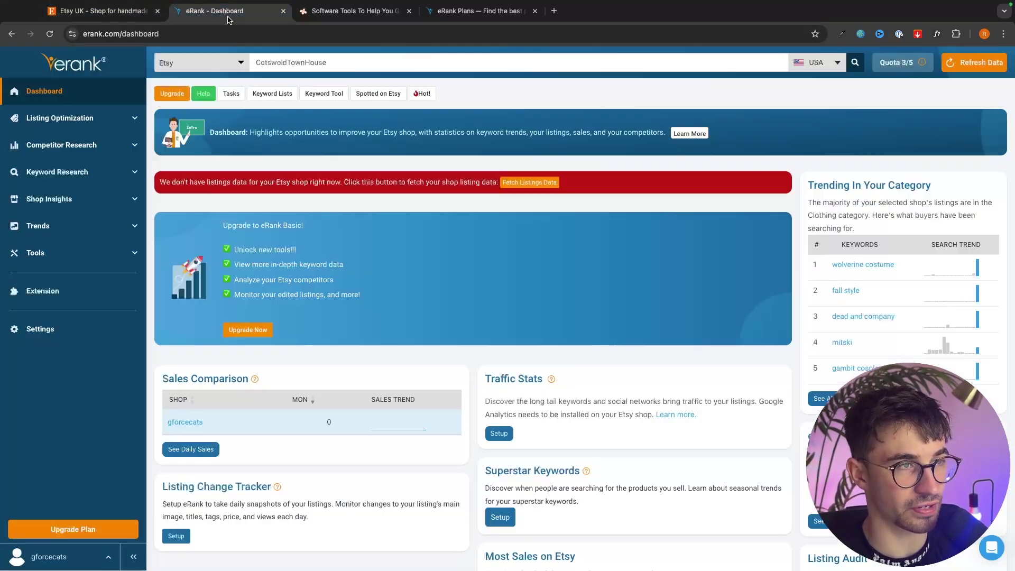
left_click(228, 16)
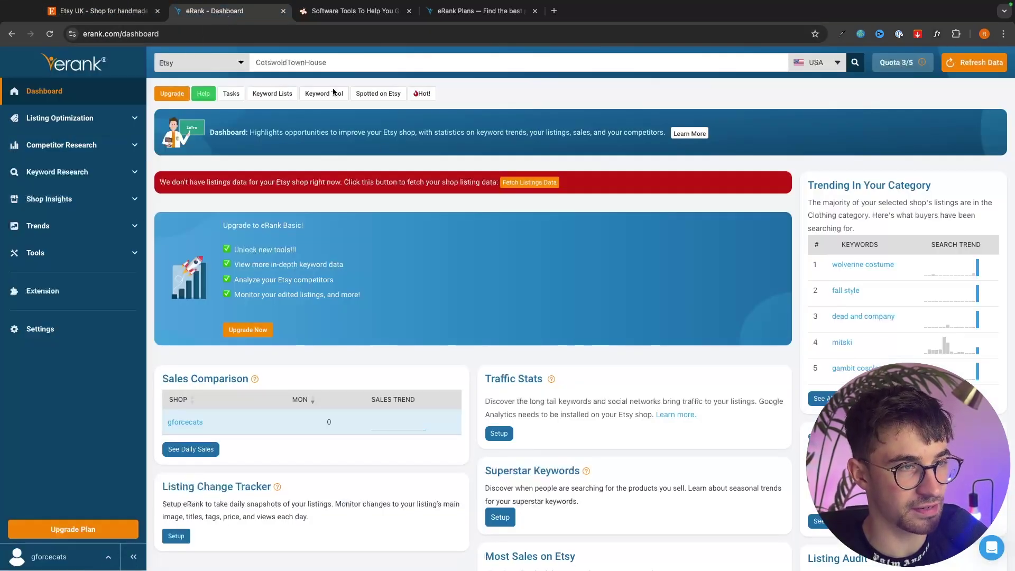
left_click(101, 12)
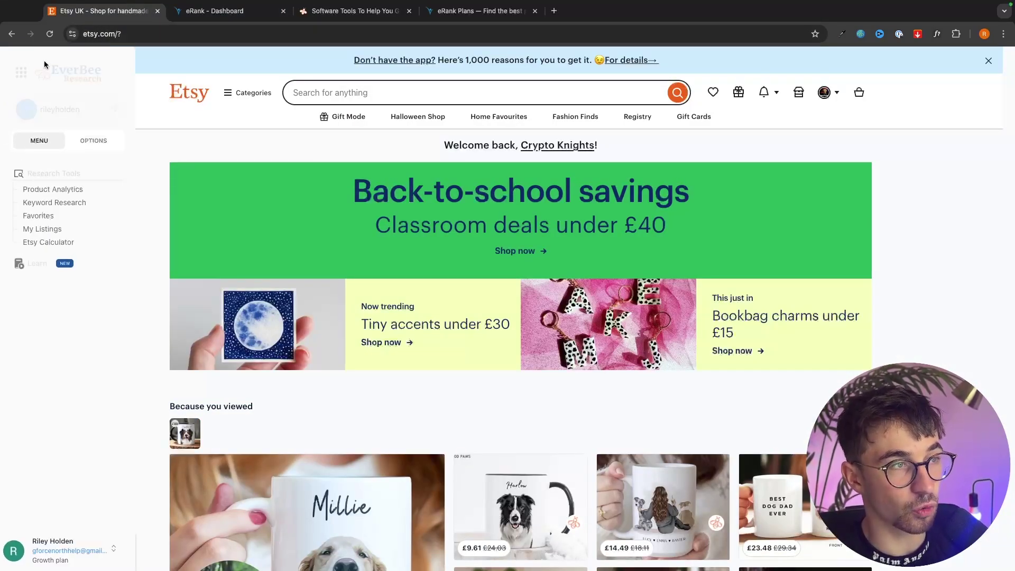
Step: Show Chrome's installed extensions list, then dismiss it
left_click(956, 34)
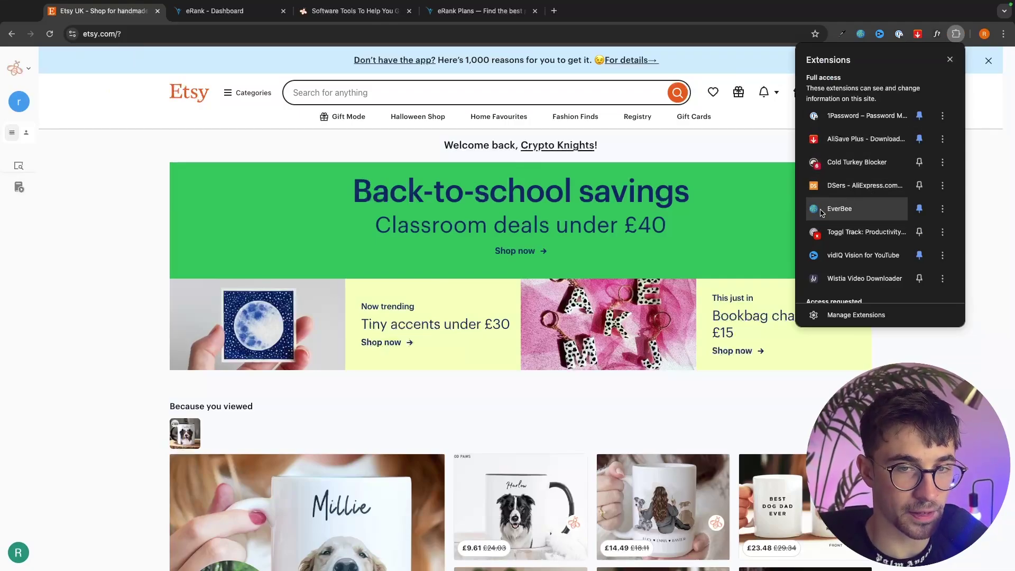
left_click(992, 235)
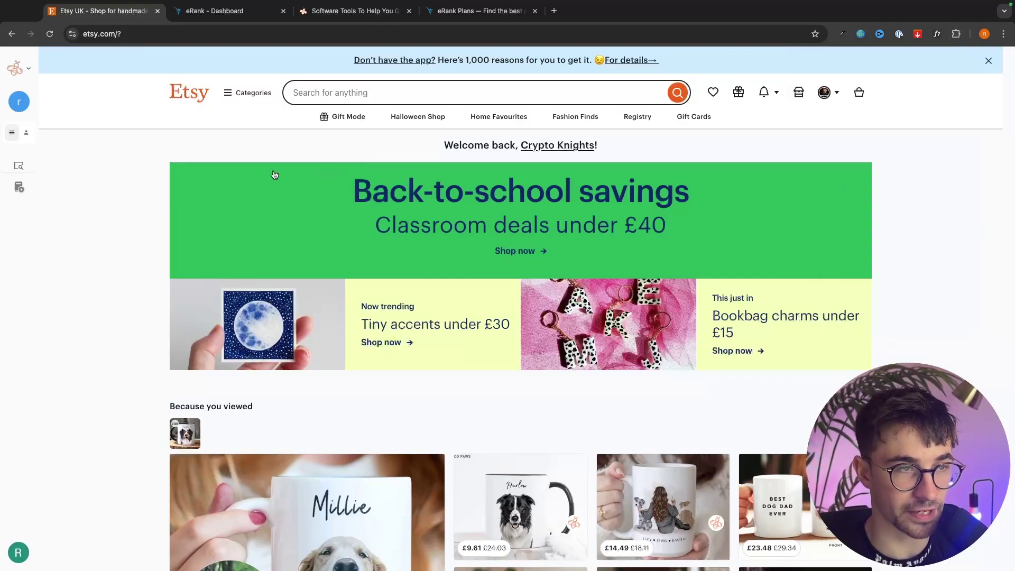
mouse_move(26, 62)
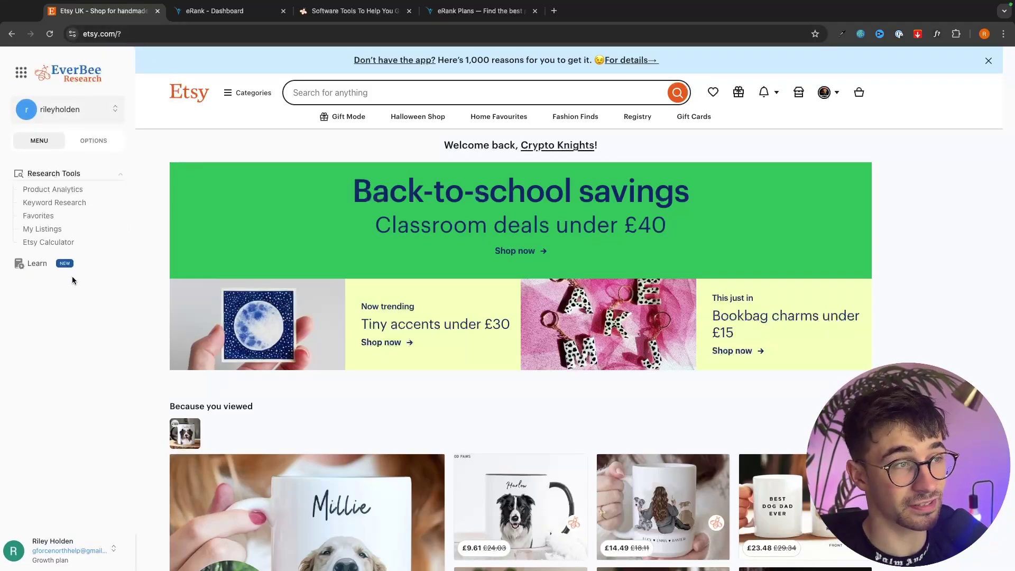
Step: Toggle between the eRank dashboard and Etsy tabs, ending on the Etsy homepage
left_click(205, 13)
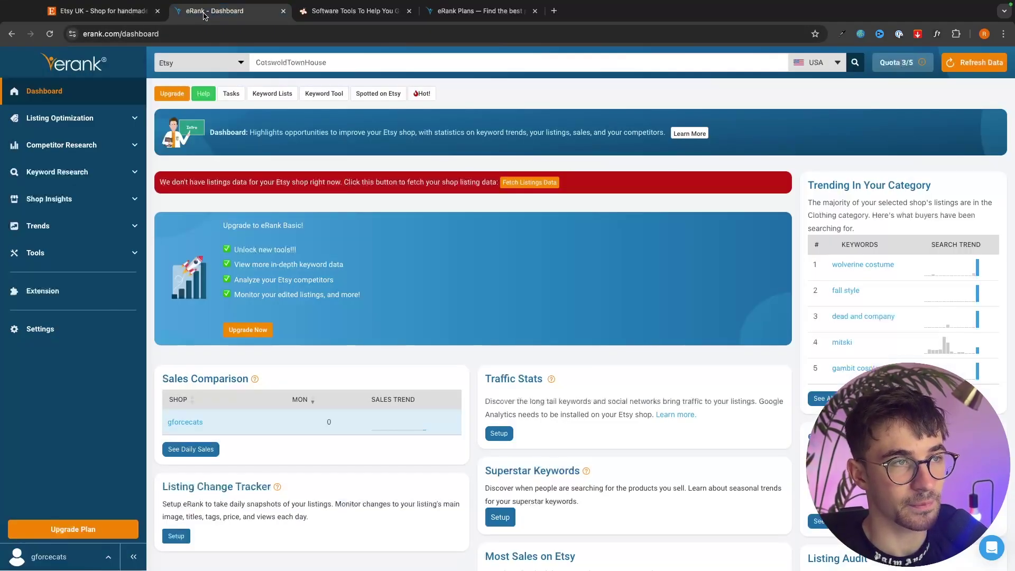
left_click(133, 12)
left_click(245, 20)
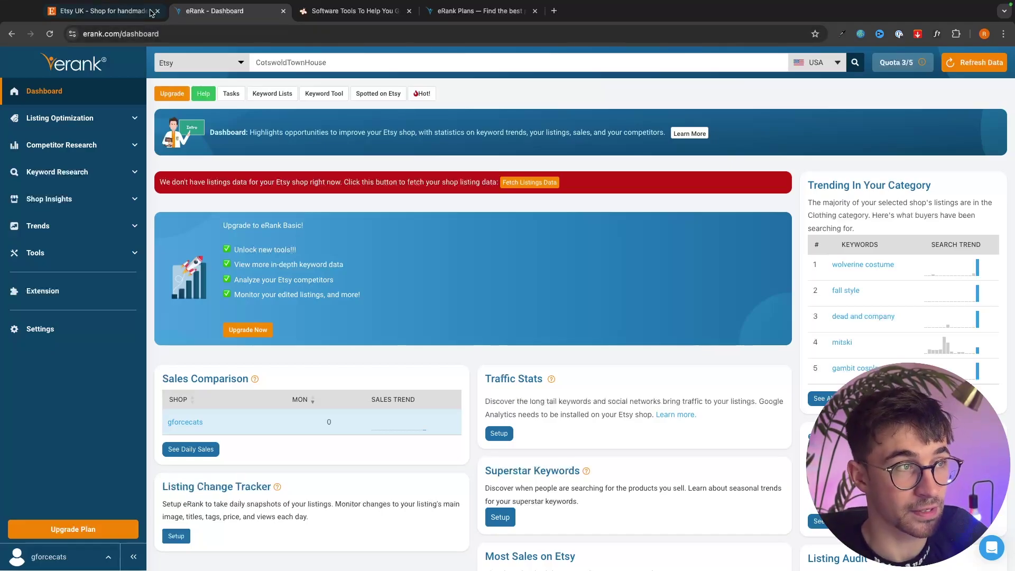
left_click(101, 11)
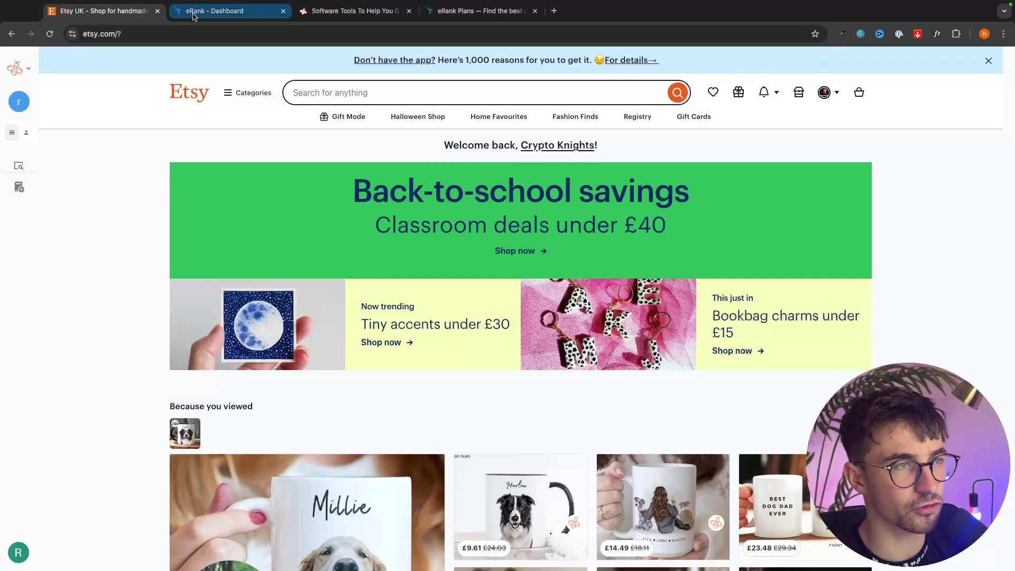
Step: Search Etsy for 'gifts for dog lovers', skim the results and select the query text
left_click(340, 100)
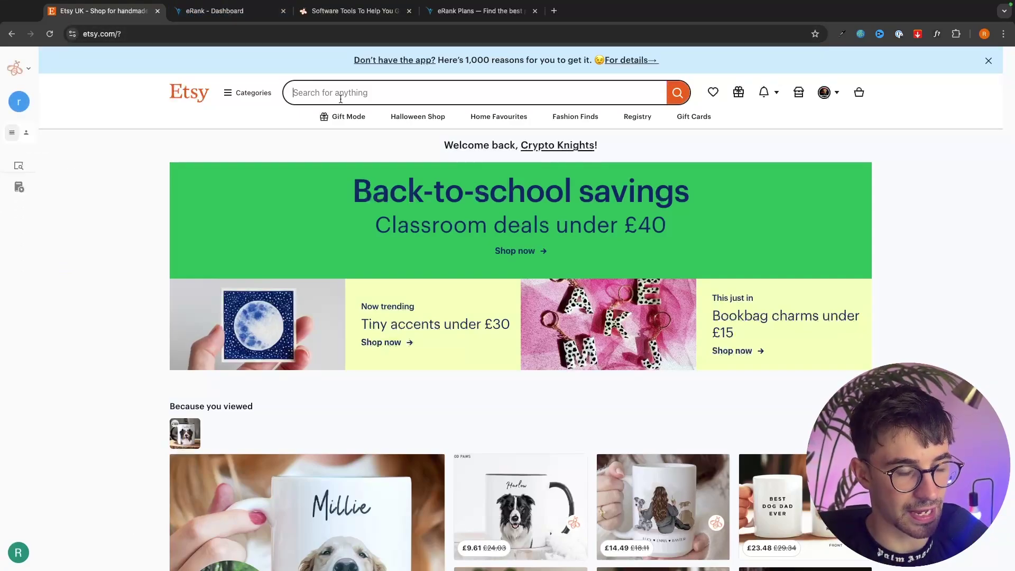
type("gift")
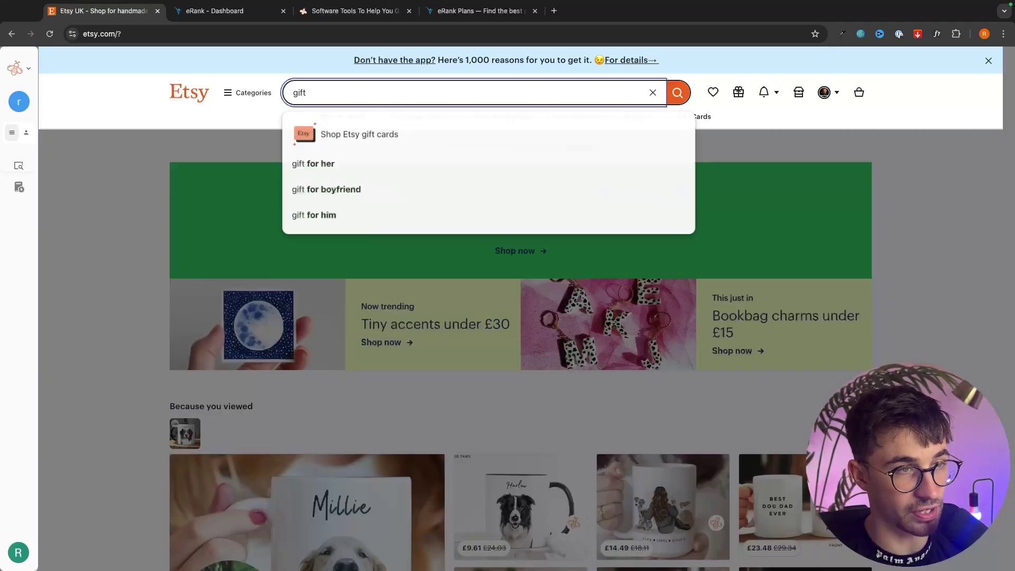
type("s for ")
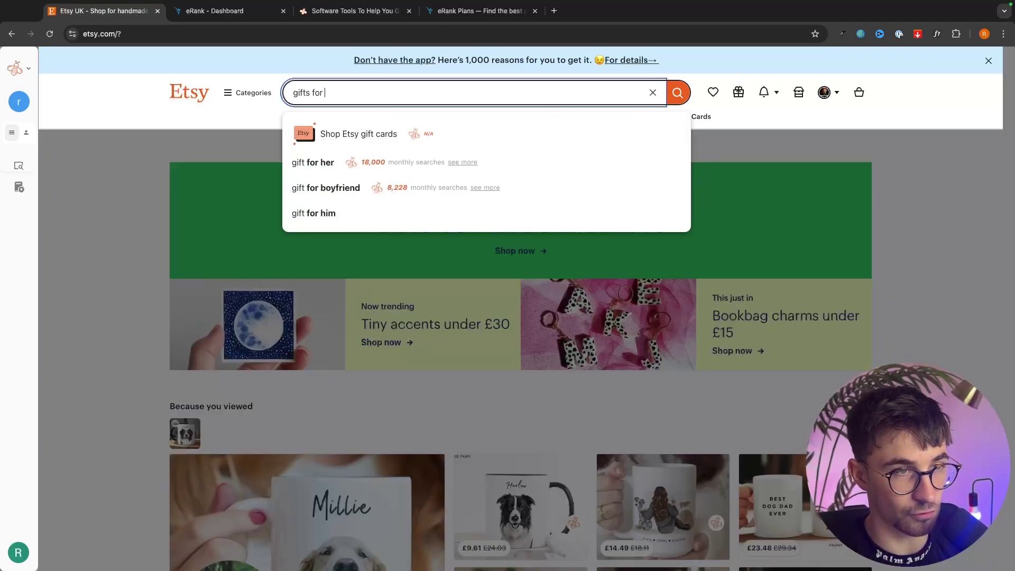
type("dog lovers")
key("Return")
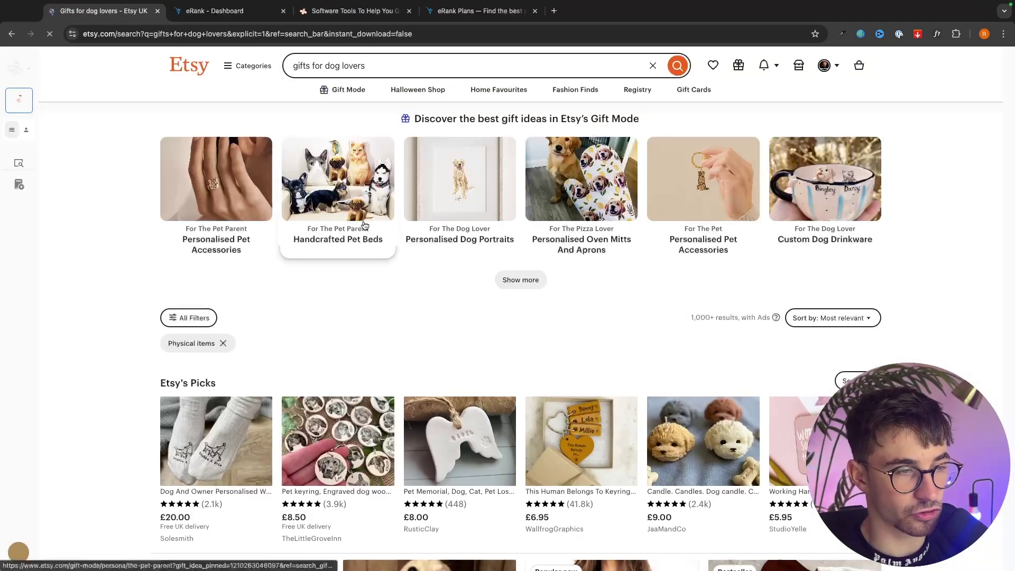
scroll(363, 227, "down", 2)
scroll(842, 347, "down", 15)
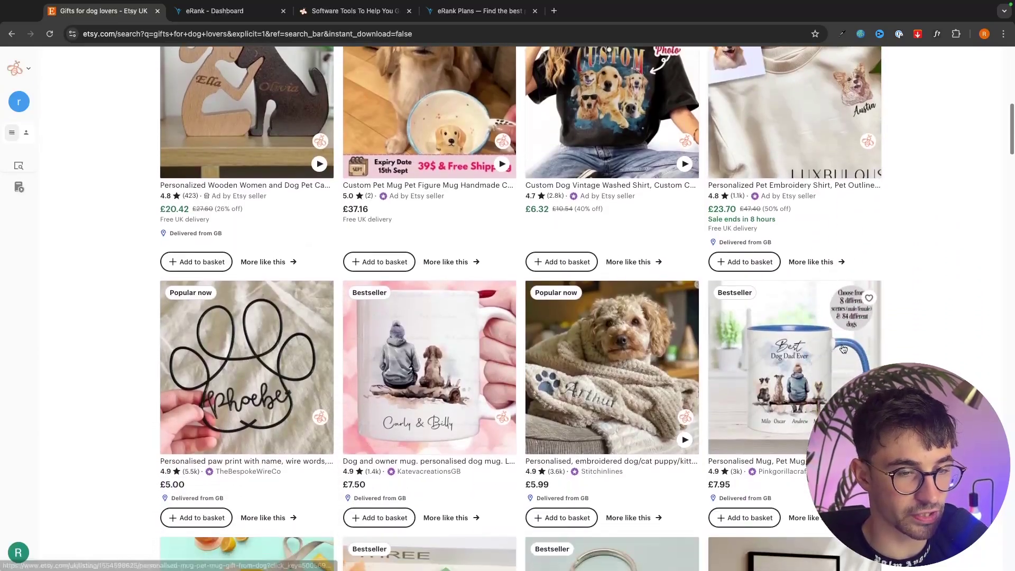
scroll(842, 347, "up", 20)
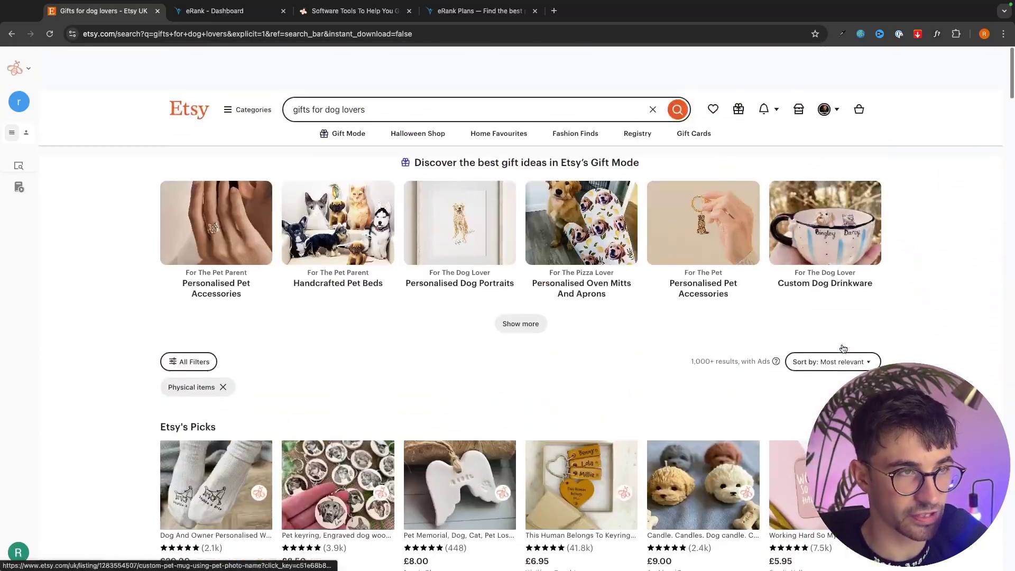
left_click(380, 58)
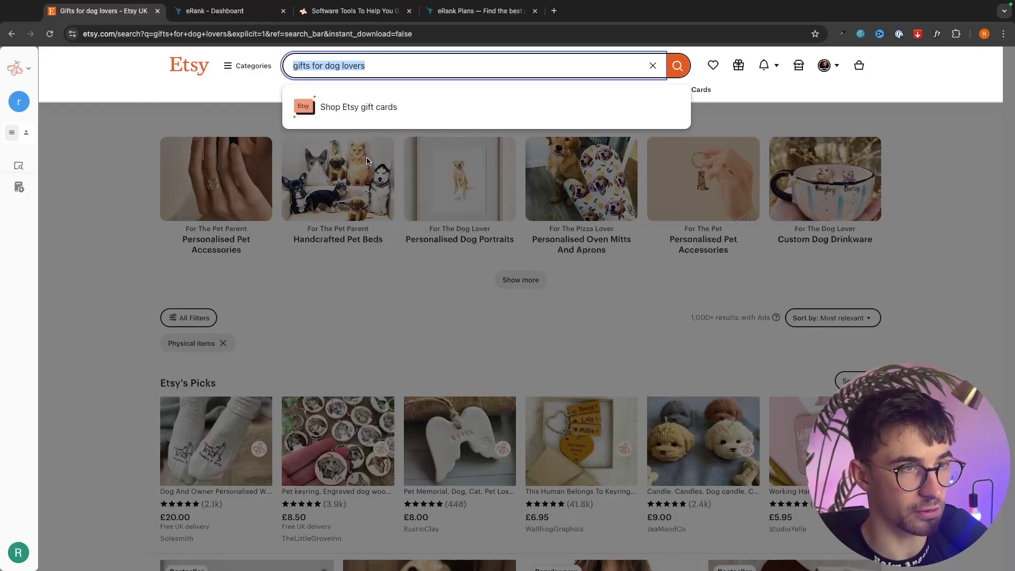
left_click(208, 12)
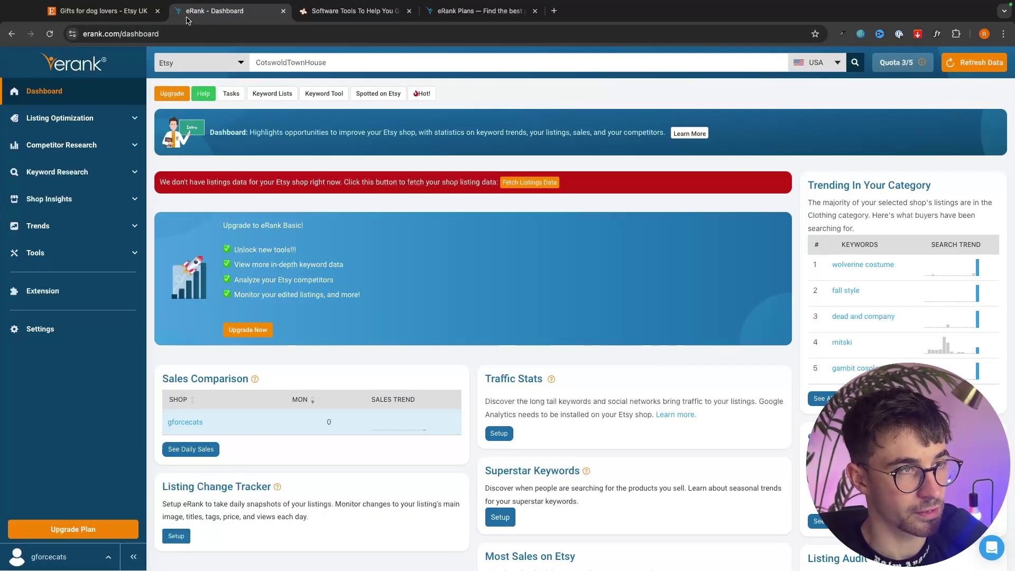
Step: Look up 'gifts for dog lovers' in eRank's Keyword Tool
left_click(33, 175)
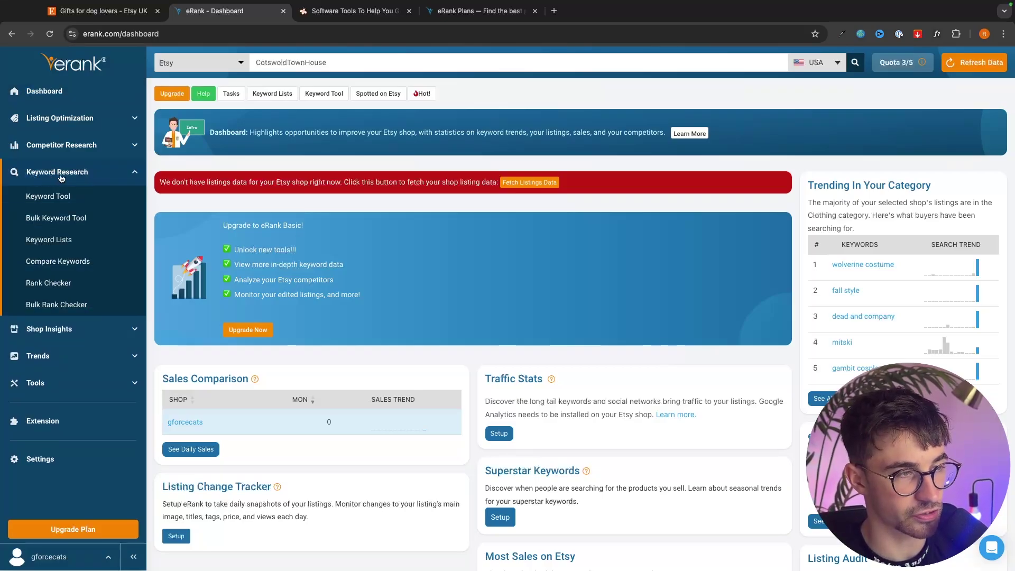
left_click(58, 201)
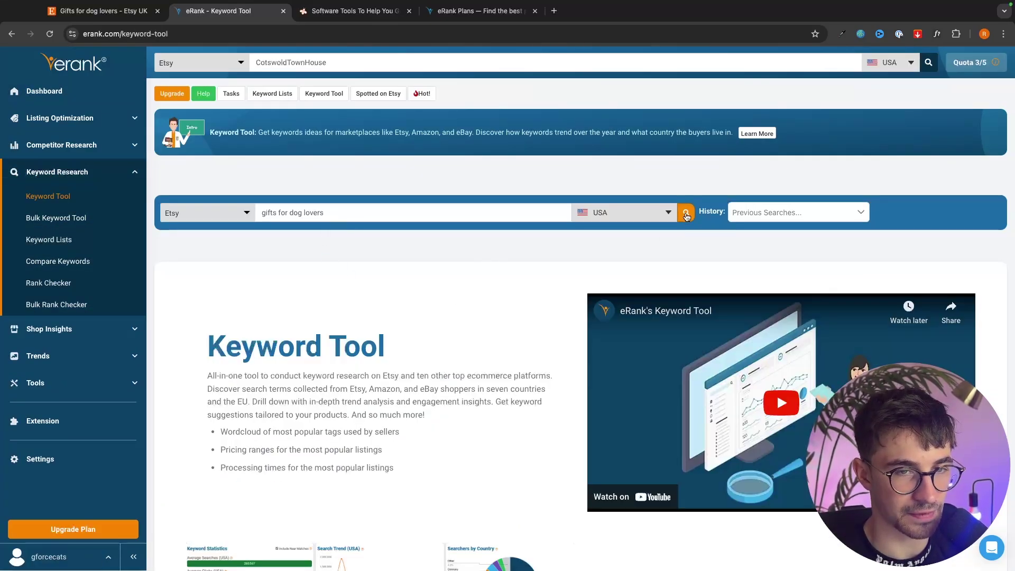
left_click(687, 215)
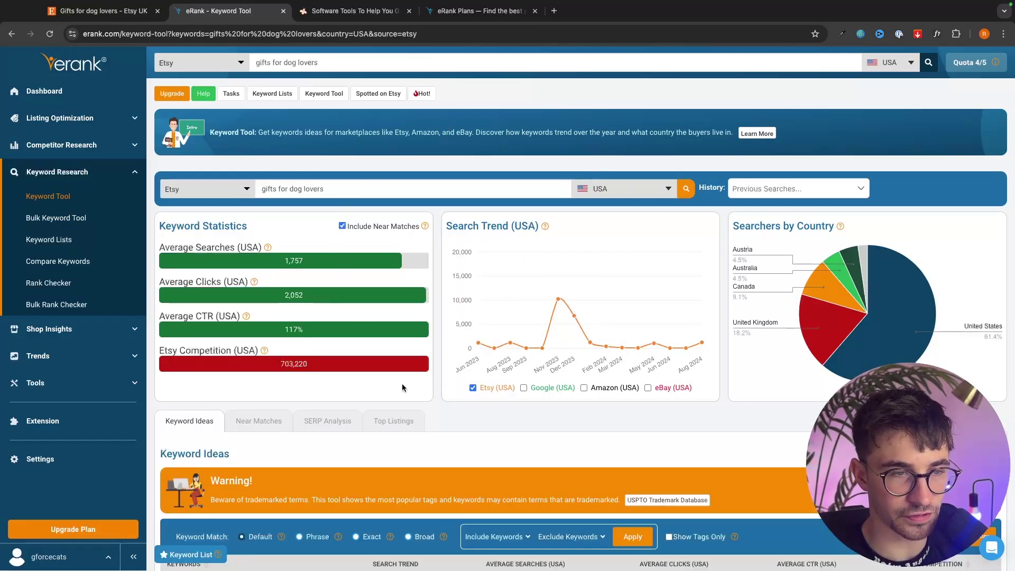
Step: Highlight the stats: 1,757 searches, 2,052 clicks, 117% CTR, 703,220 competition and the trend chart
left_click_drag(160, 249, 257, 246)
left_click(268, 273)
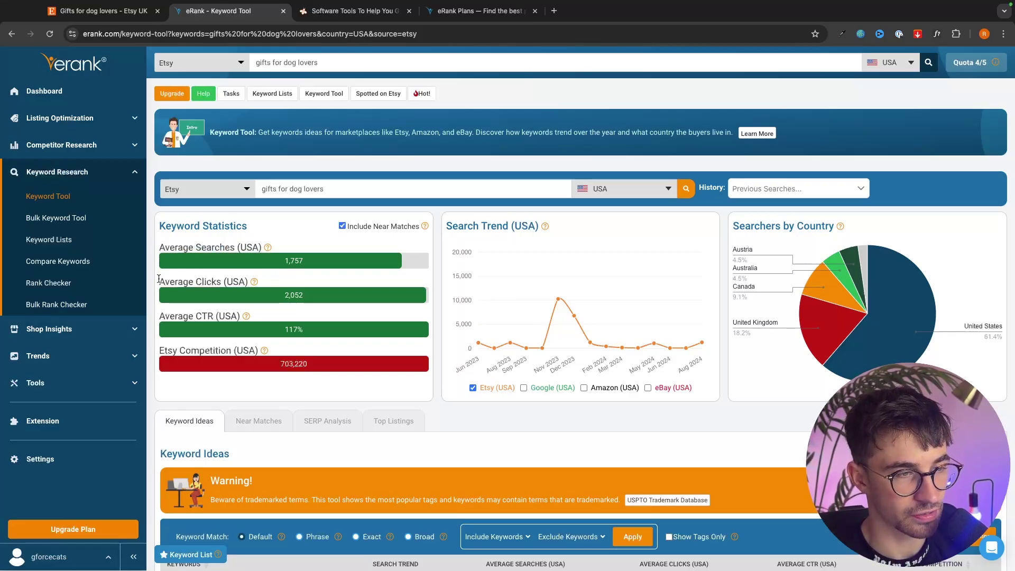
left_click_drag(159, 282, 248, 284)
left_click(305, 294)
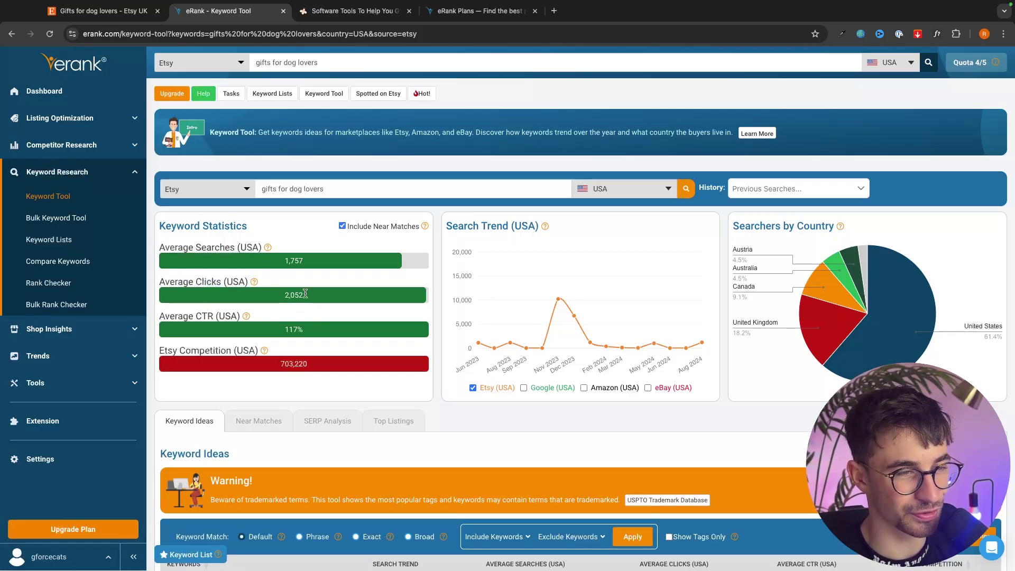
left_click_drag(279, 263, 302, 262)
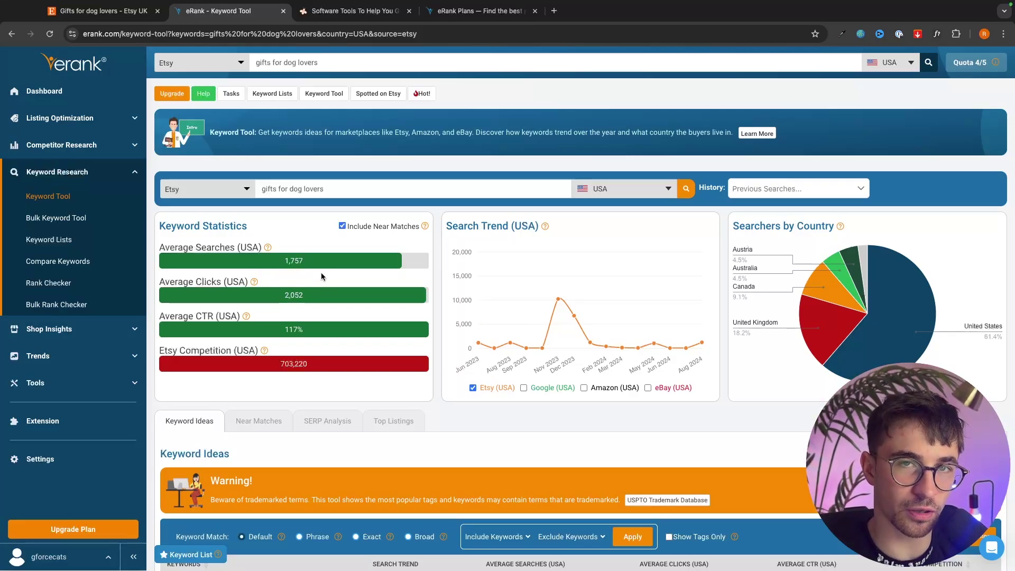
left_click_drag(222, 331, 311, 327)
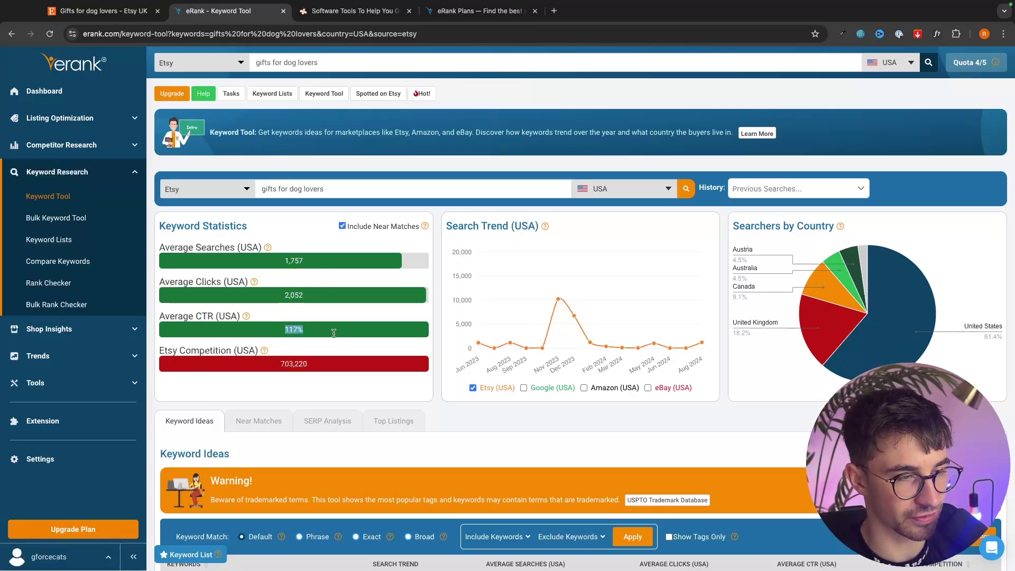
left_click(334, 333)
left_click_drag(157, 352, 237, 351)
left_click(226, 367)
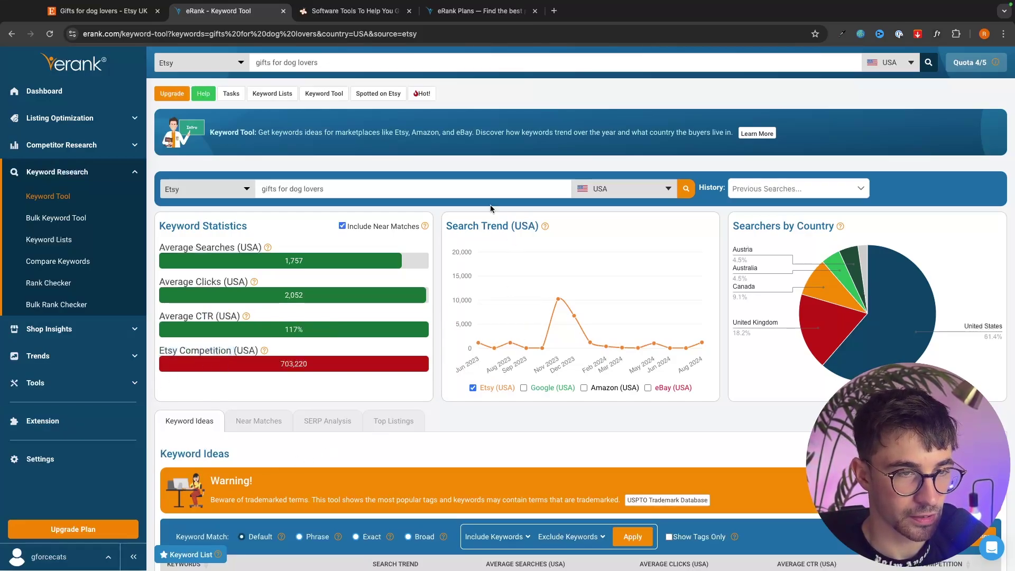
left_click_drag(445, 226, 495, 226)
mouse_move(471, 325)
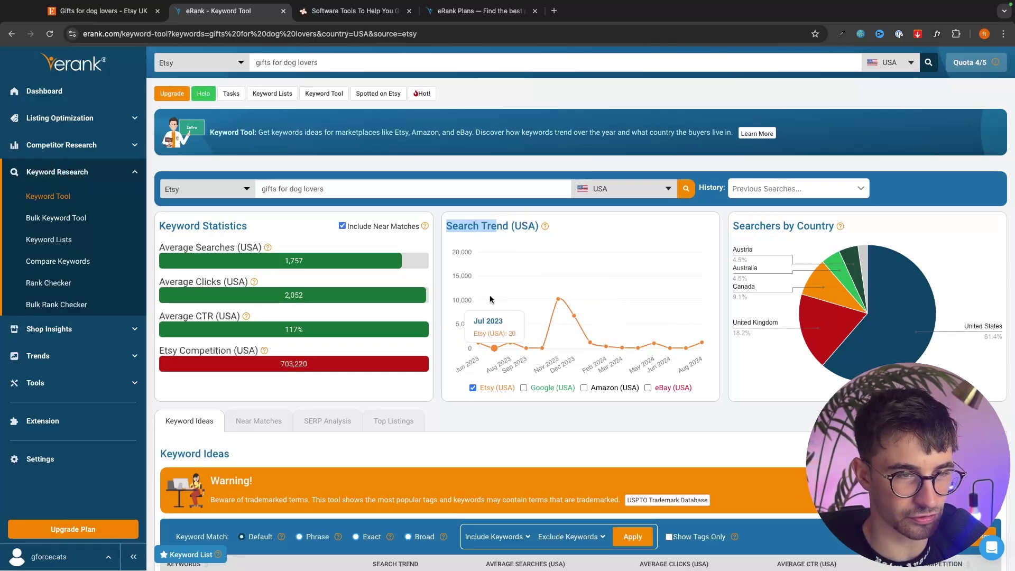
left_click(524, 256)
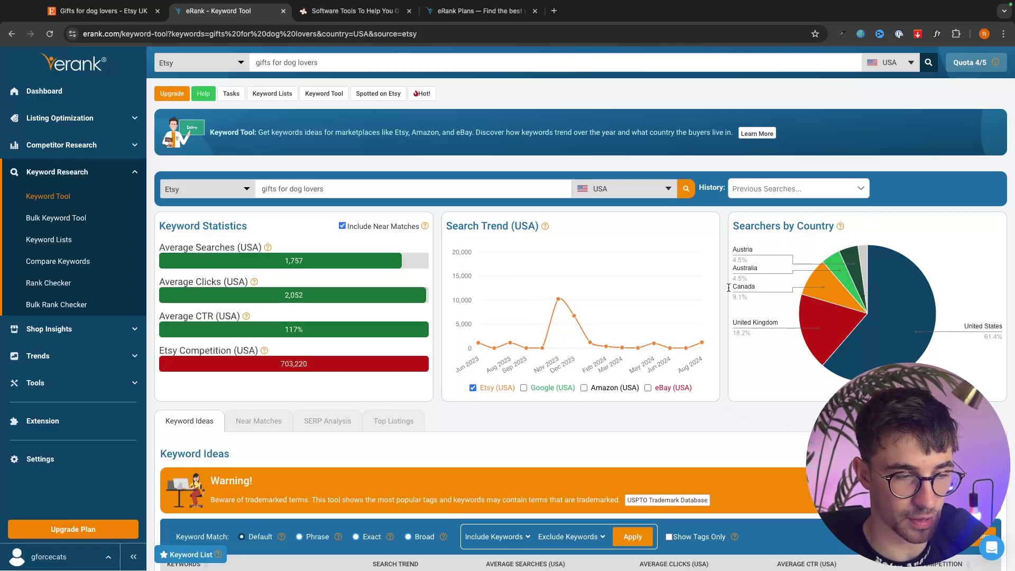
Step: Scroll down to review the 104 related keyword ideas, most locked behind Upgrade
scroll(779, 396, "down", 2)
scroll(779, 396, "down", 5)
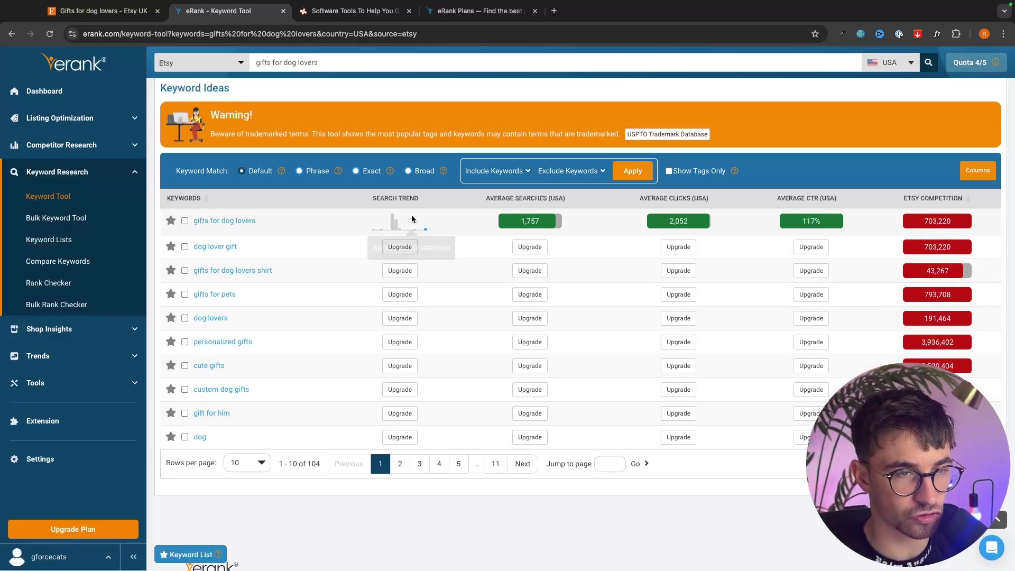
mouse_move(429, 204)
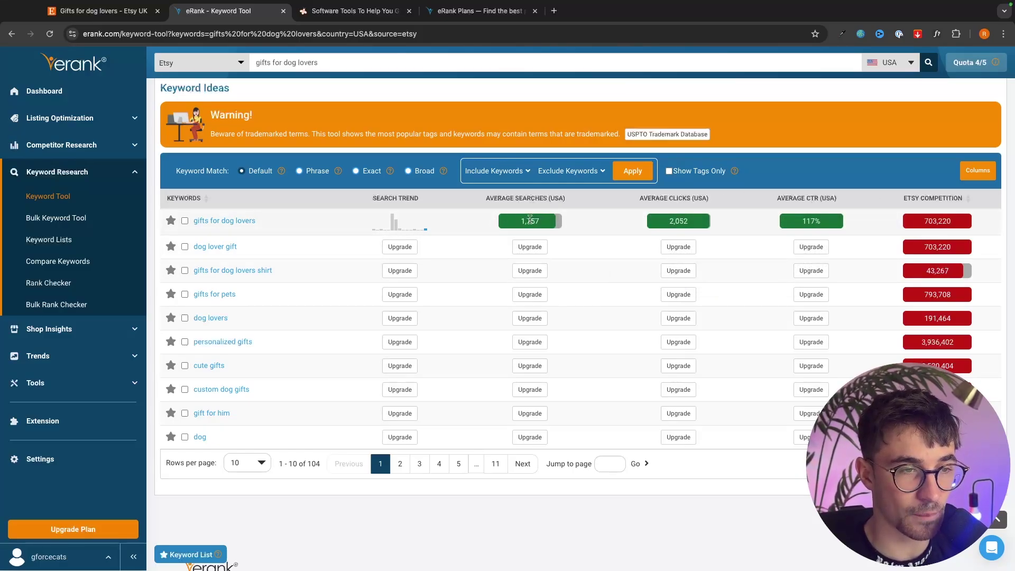
Step: Return to the Etsy 'gifts for dog lovers' results and scroll through them
left_click(98, 10)
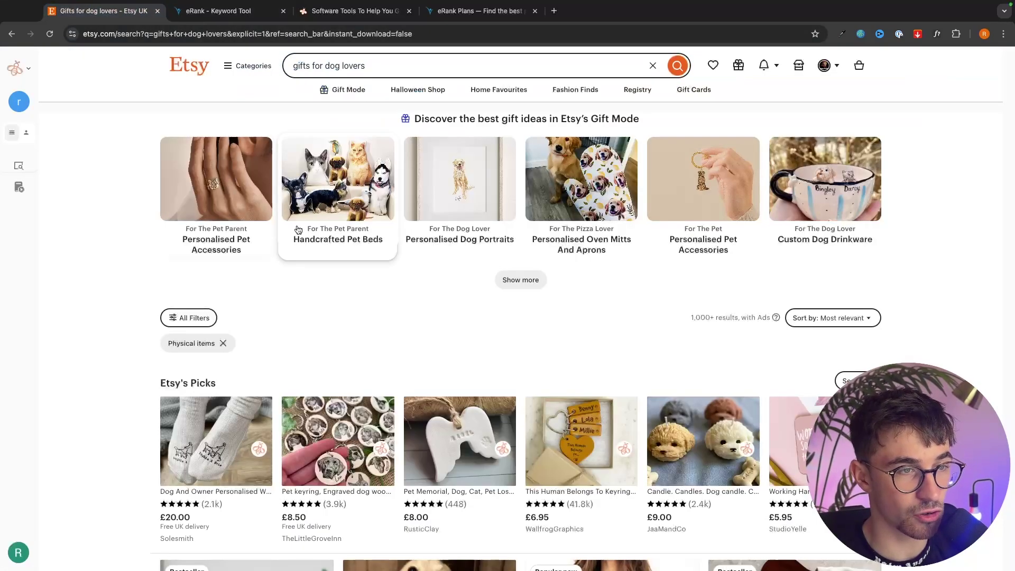
scroll(402, 342, "down", 1)
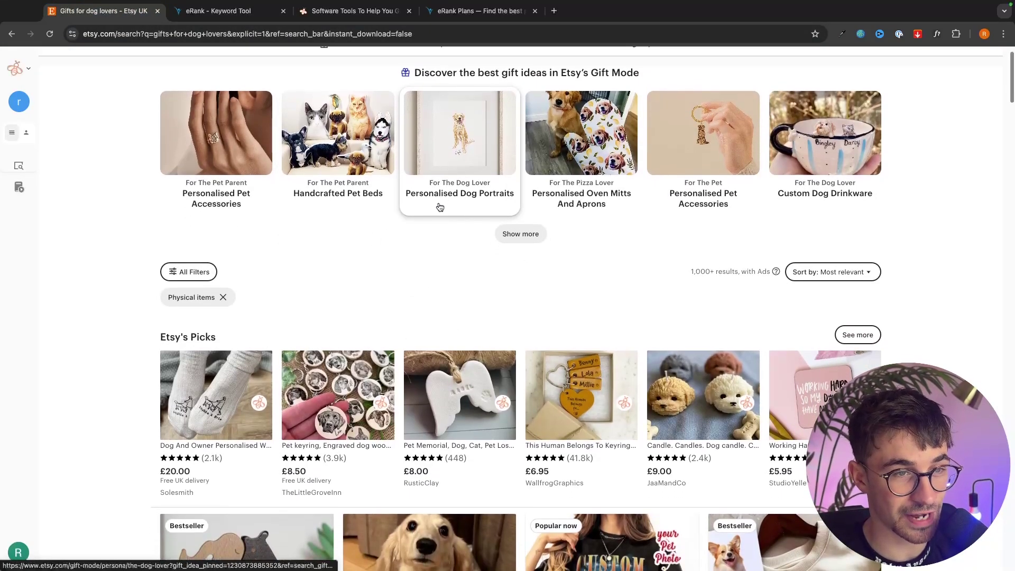
mouse_move(41, 130)
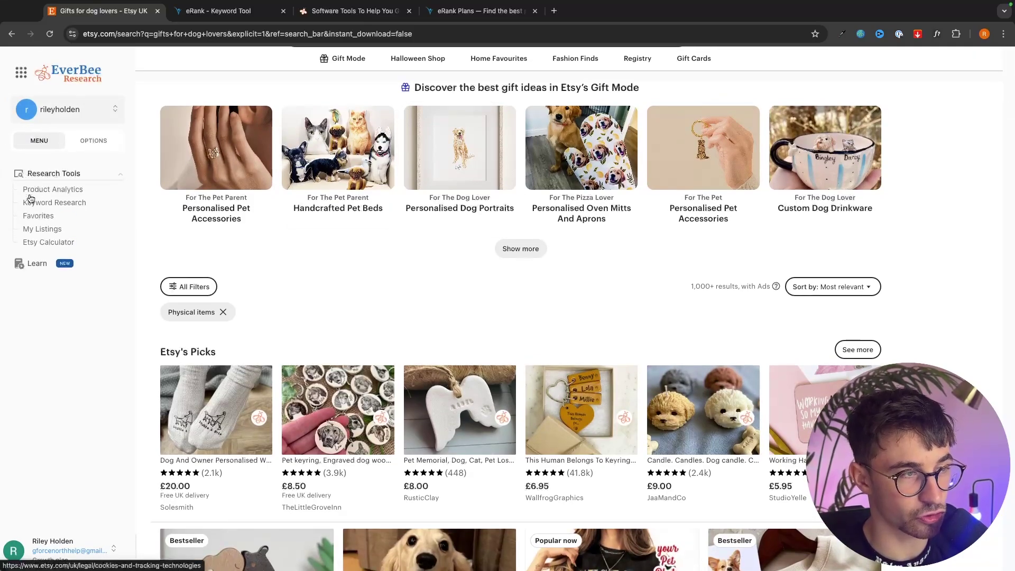
scroll(68, 198, "down", 6)
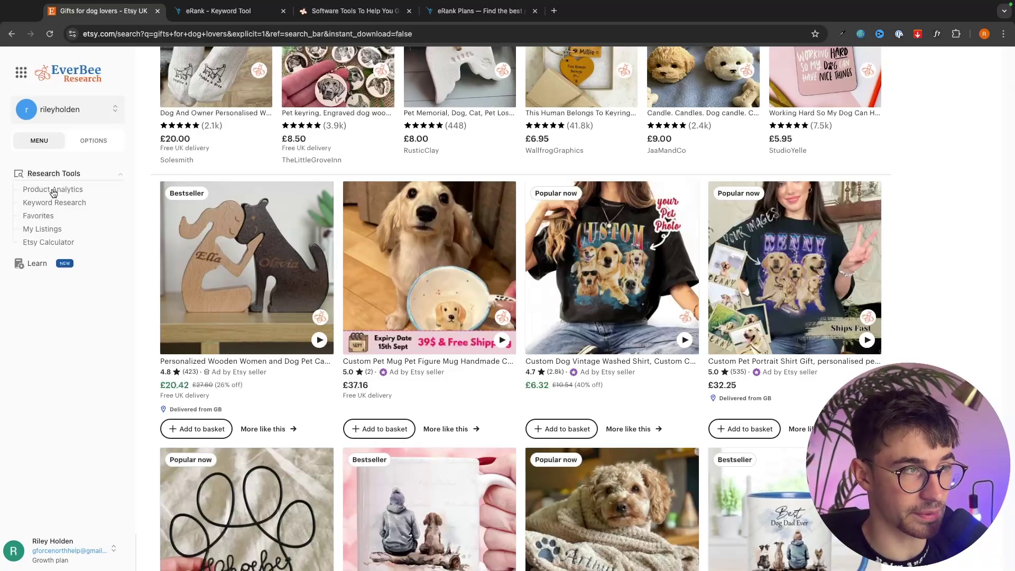
Step: Expand eRank's Keyword Research section, then go back to the Etsy results
left_click(218, 11)
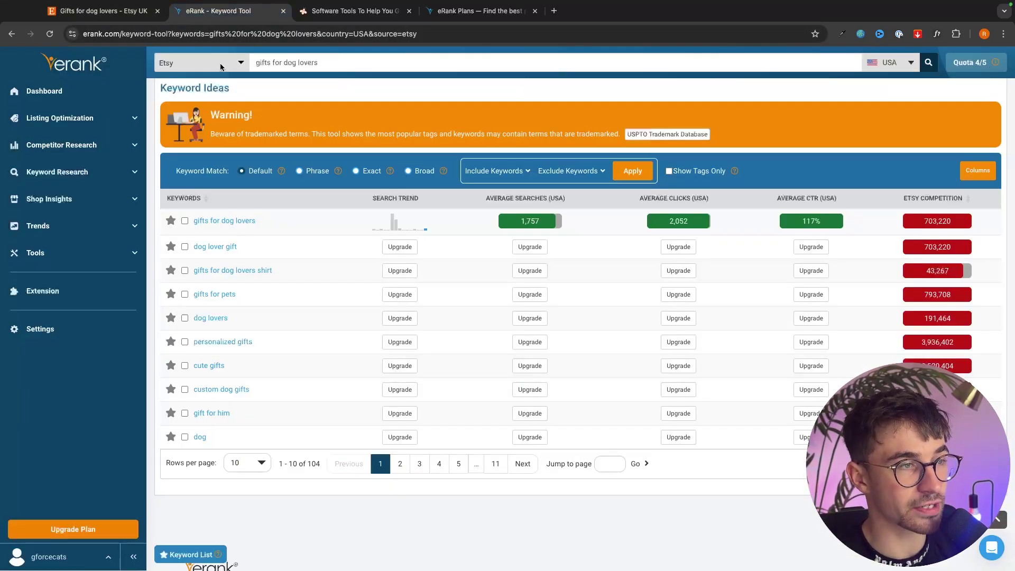
left_click(89, 180)
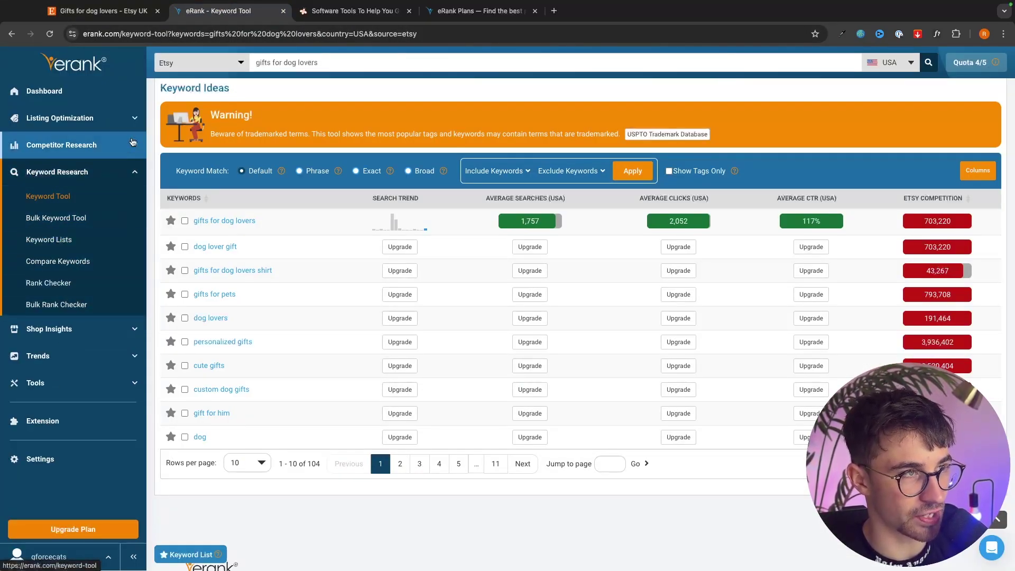
key("ctrl+shift+Tab")
Step: Rank the 'gifts for dog lovers' listings by highest monthly revenue in EverBee Product Analytics
mouse_move(32, 159)
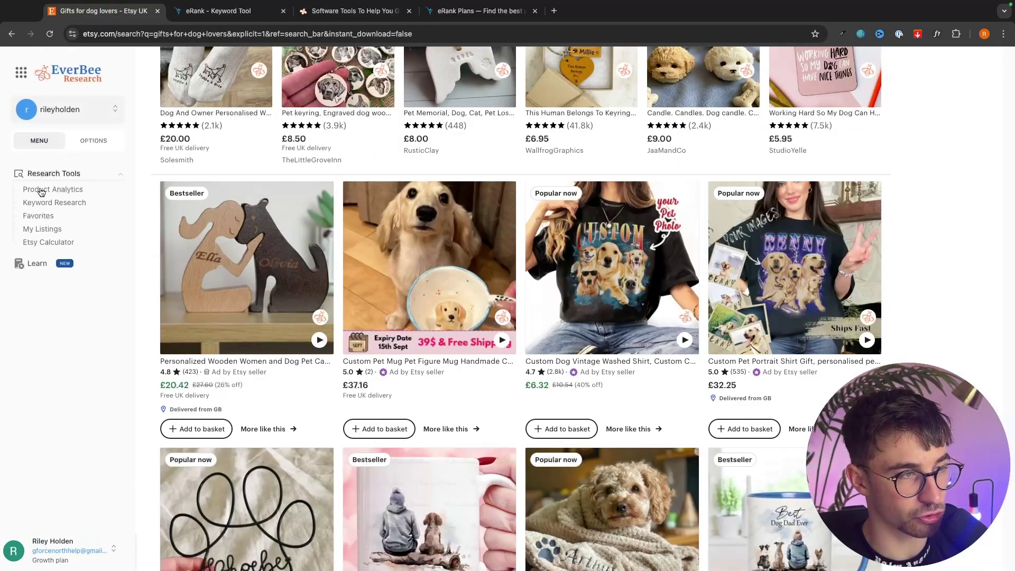
left_click(41, 191)
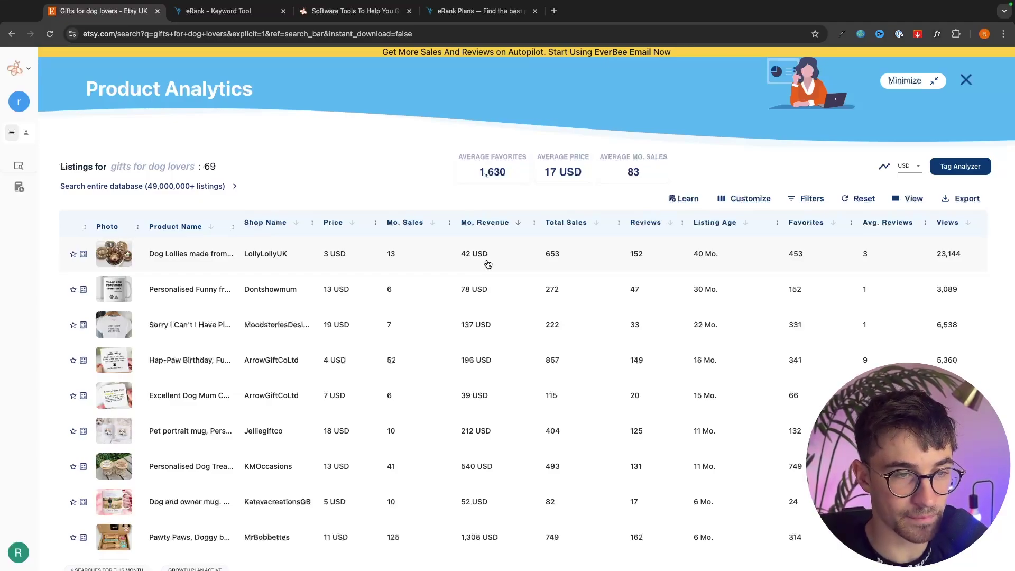
left_click(518, 223)
left_click(518, 223)
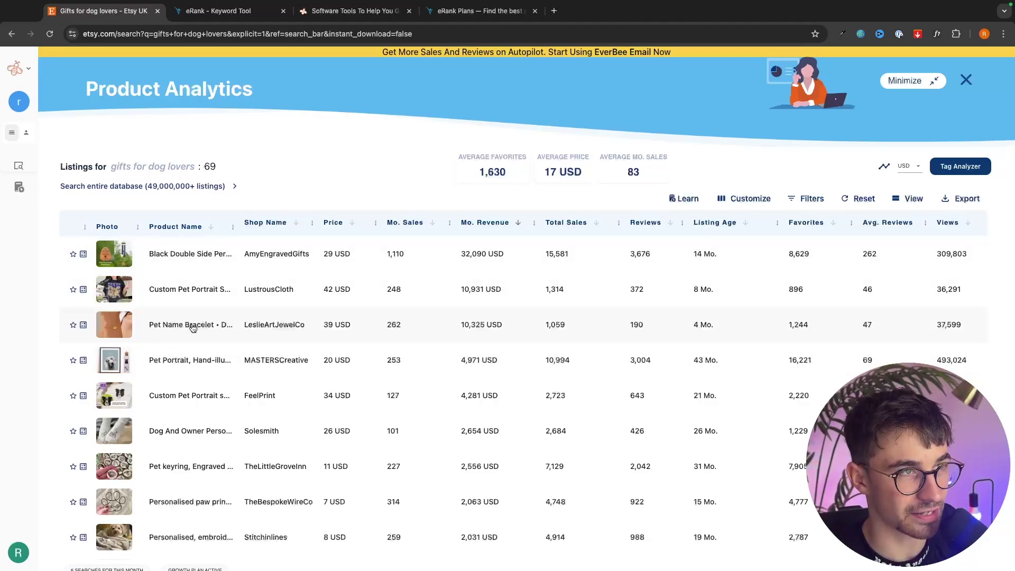
Step: Compare against eRank, then close the analytics and search Etsy for 'pet name bracelet'
left_click(217, 11)
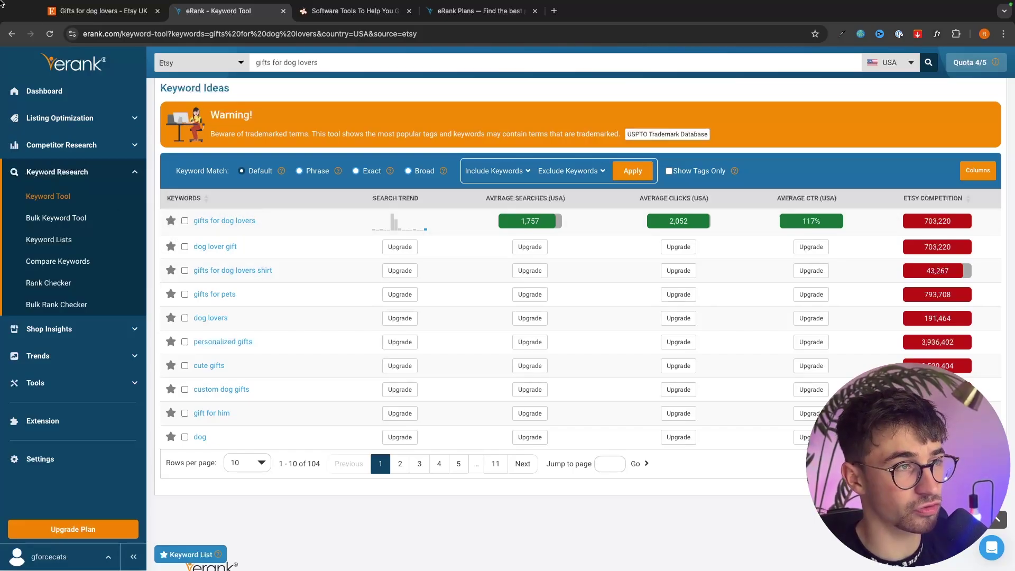
left_click(82, 15)
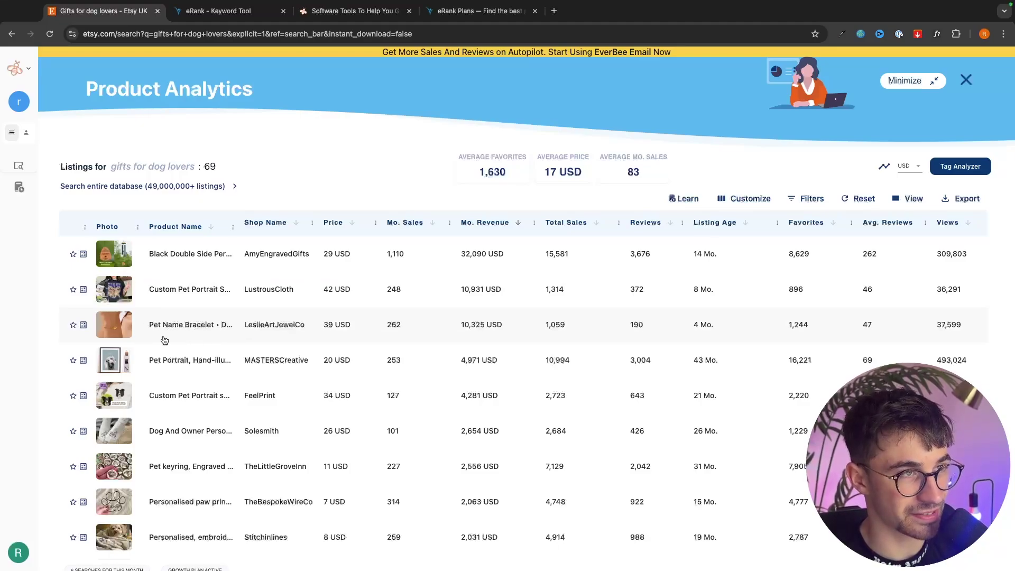
left_click(222, 154)
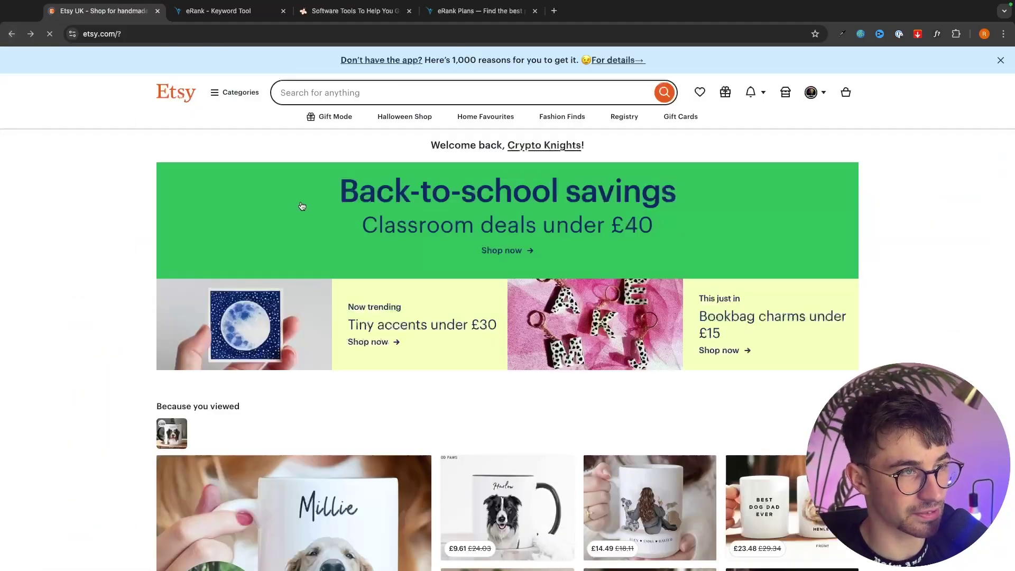
left_click(353, 92)
type("pet name brace;et")
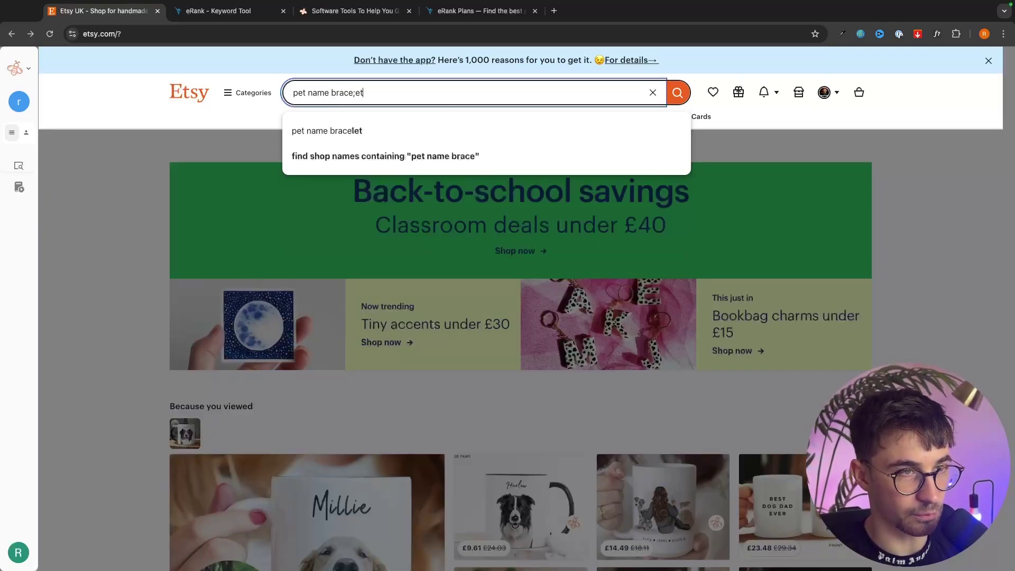
key("Return")
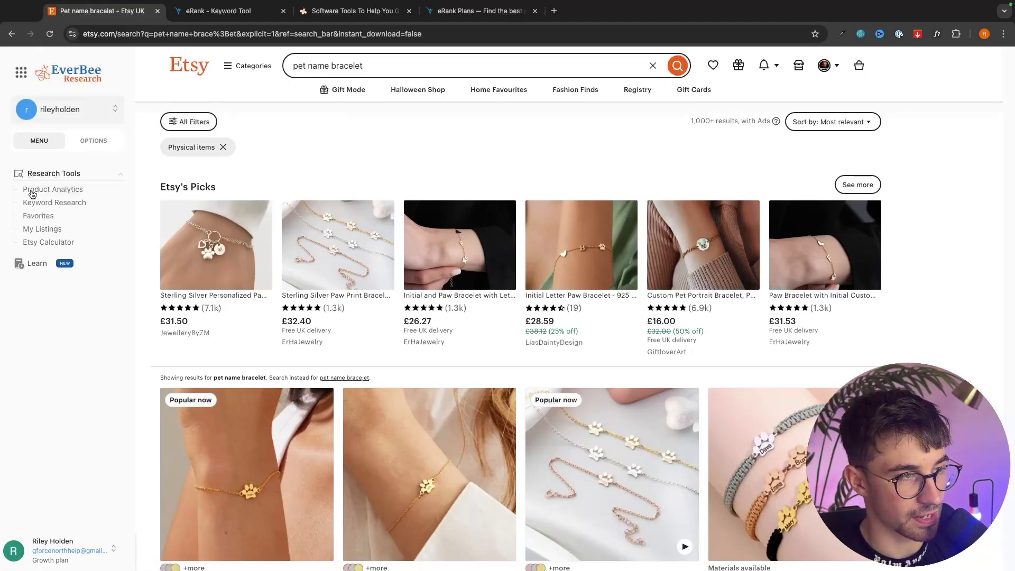
Step: Rank the 68 pet name bracelet listings by monthly revenue, top earning 36,149 USD
left_click(42, 191)
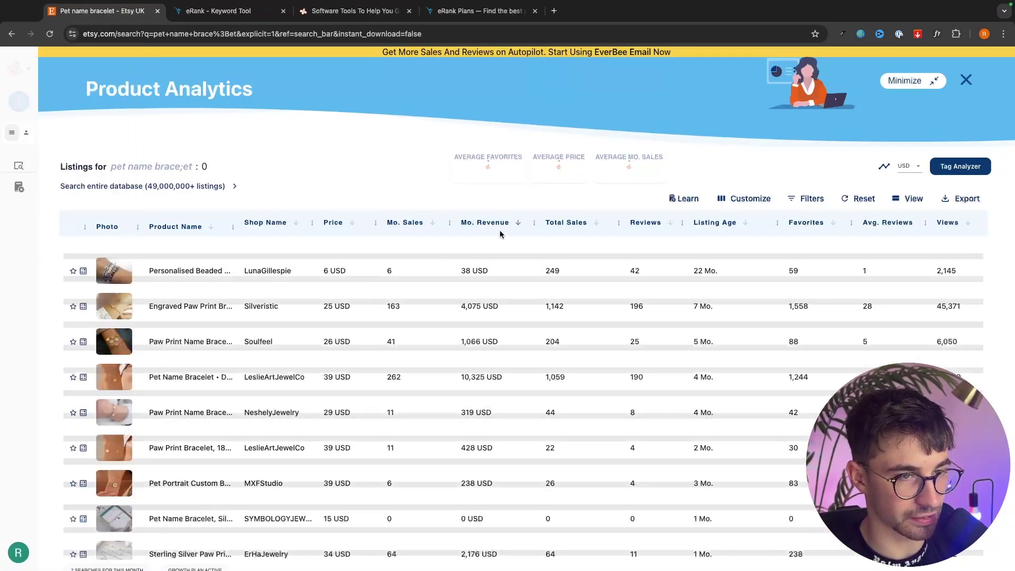
left_click(516, 224)
left_click(518, 227)
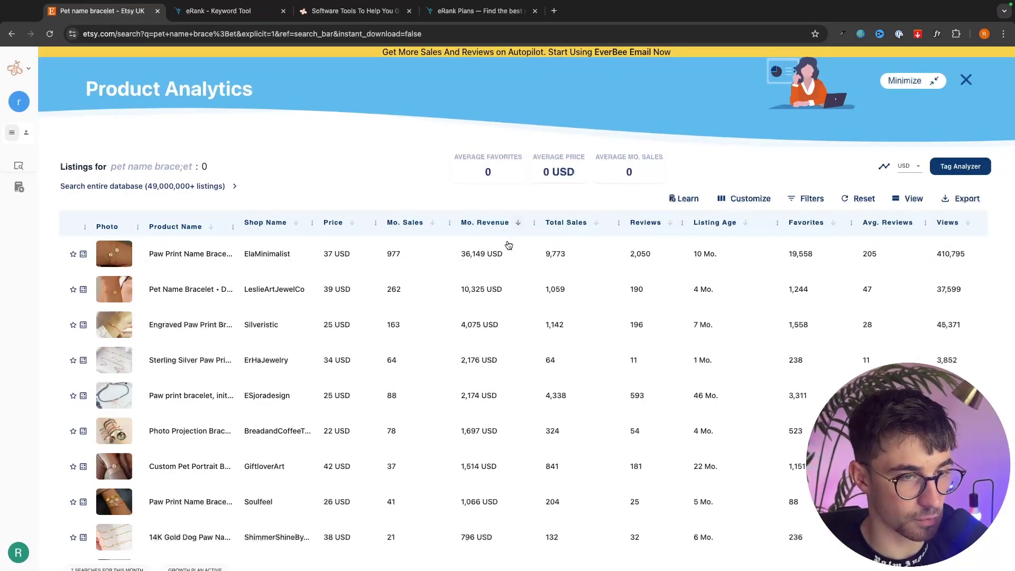
mouse_move(101, 446)
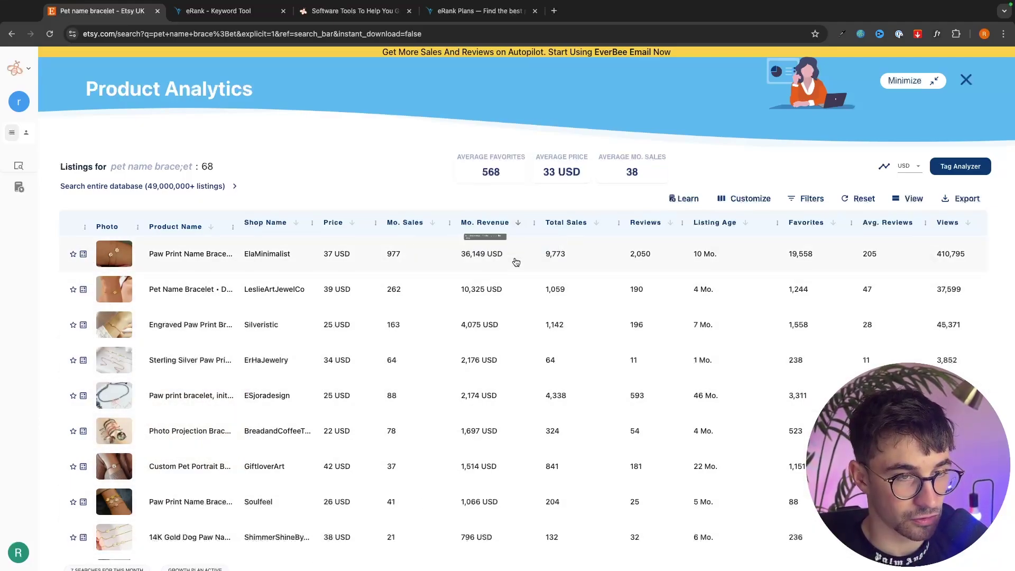
mouse_move(476, 230)
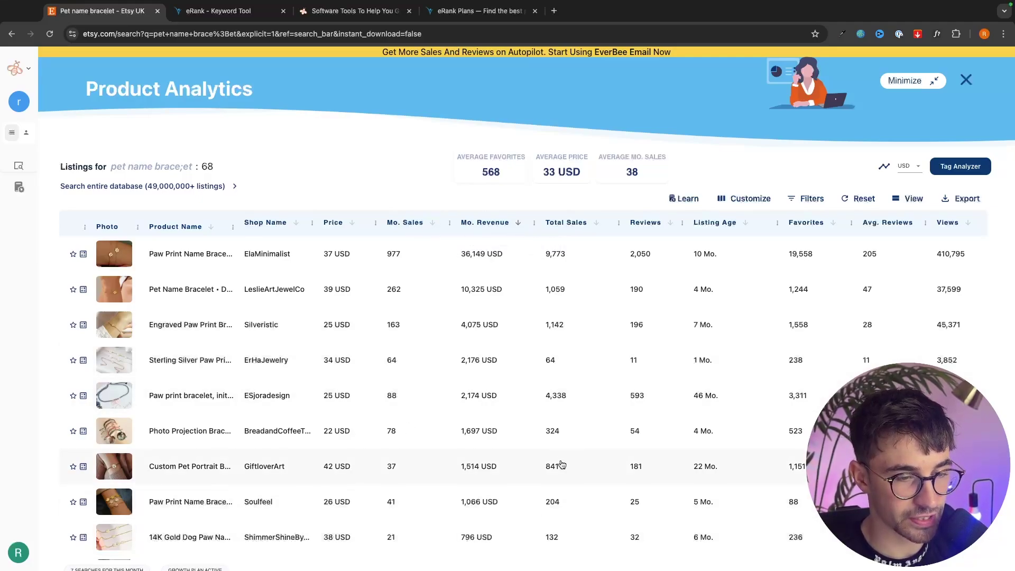
Step: Search EverBee Keyword Research for 'pet name bracelet' (volume 422, competition 2,386)
mouse_move(18, 168)
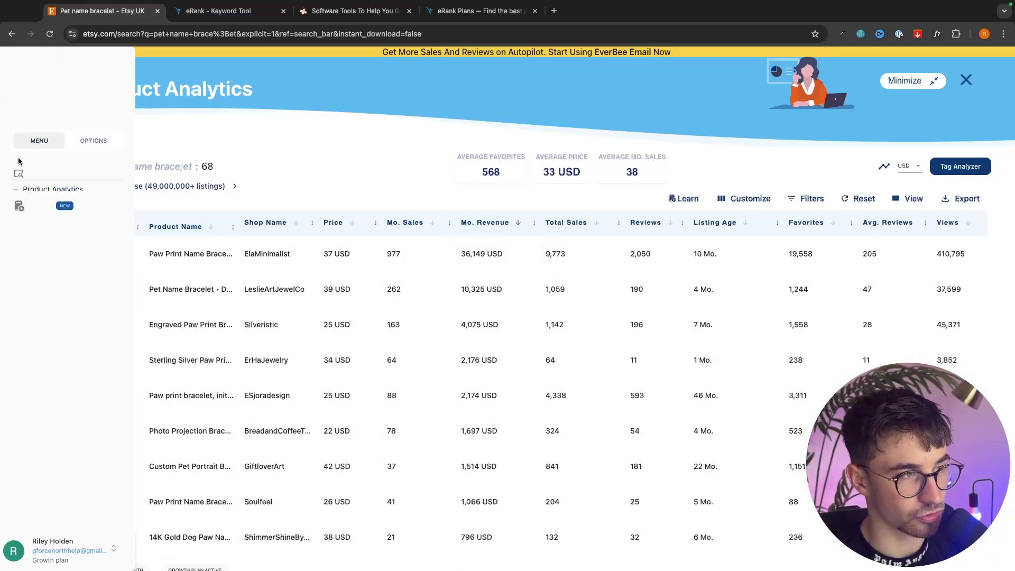
left_click(37, 203)
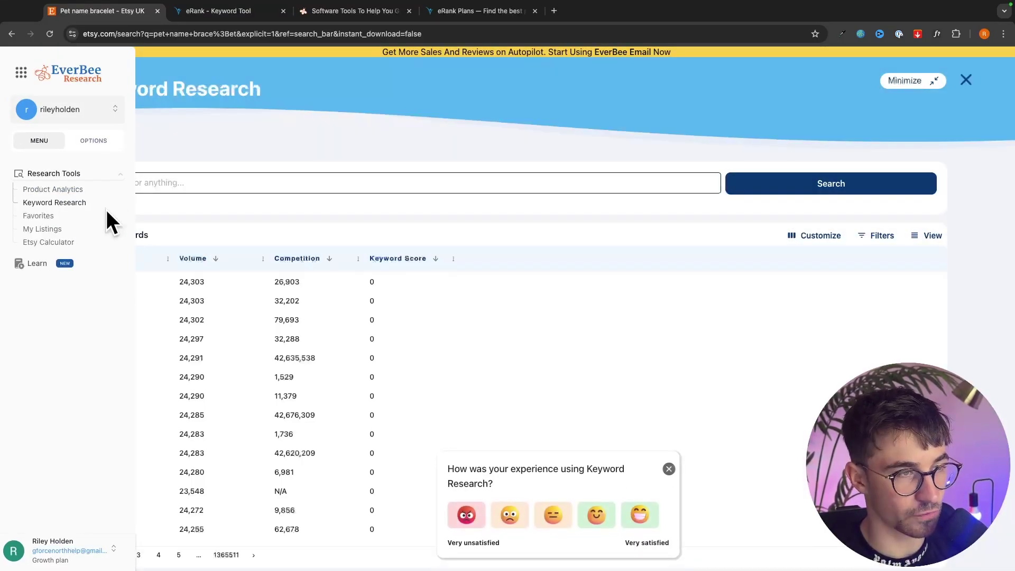
type("pet")
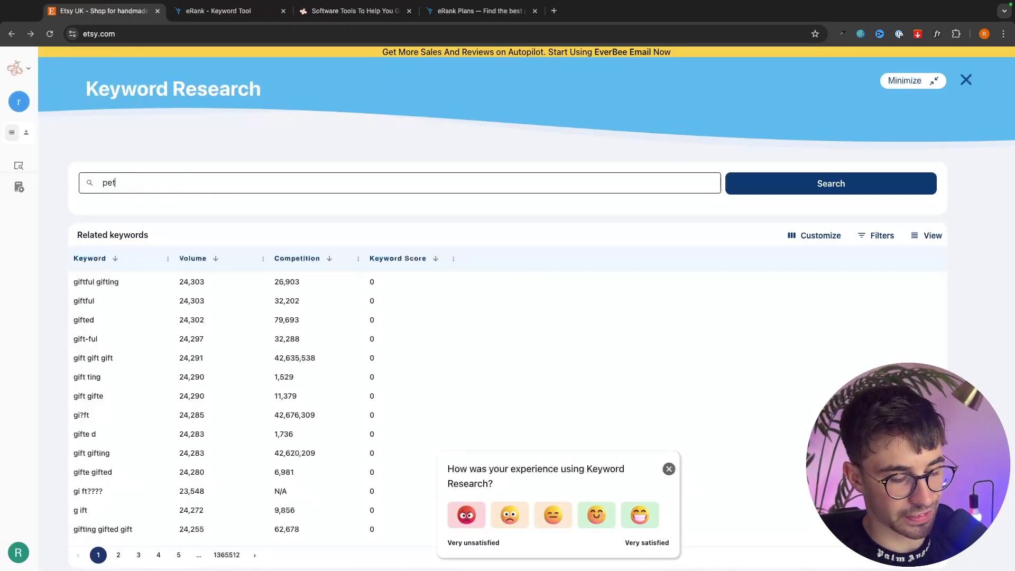
type(" name bracelet")
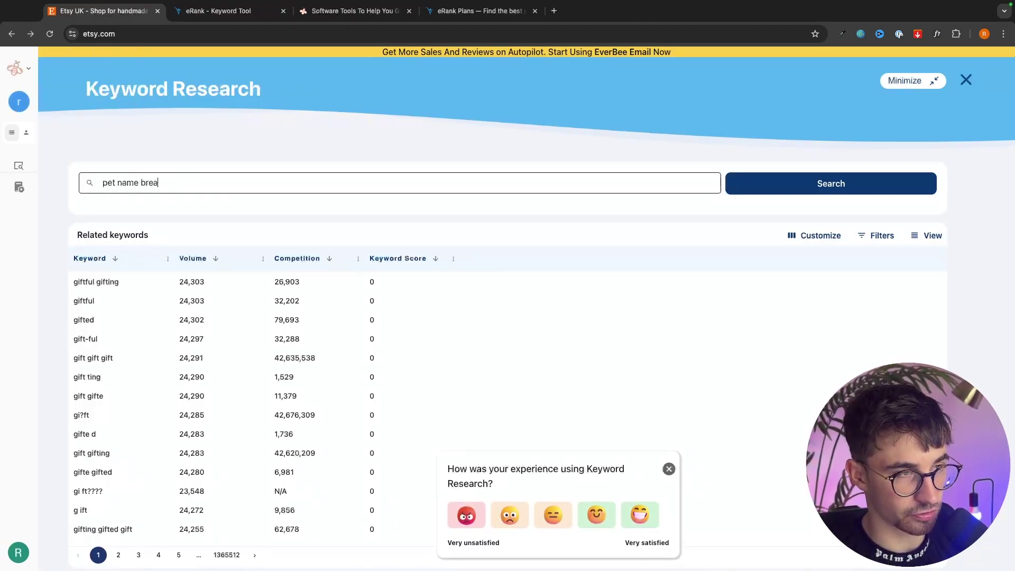
key("Return")
scroll(226, 400, "up", 1)
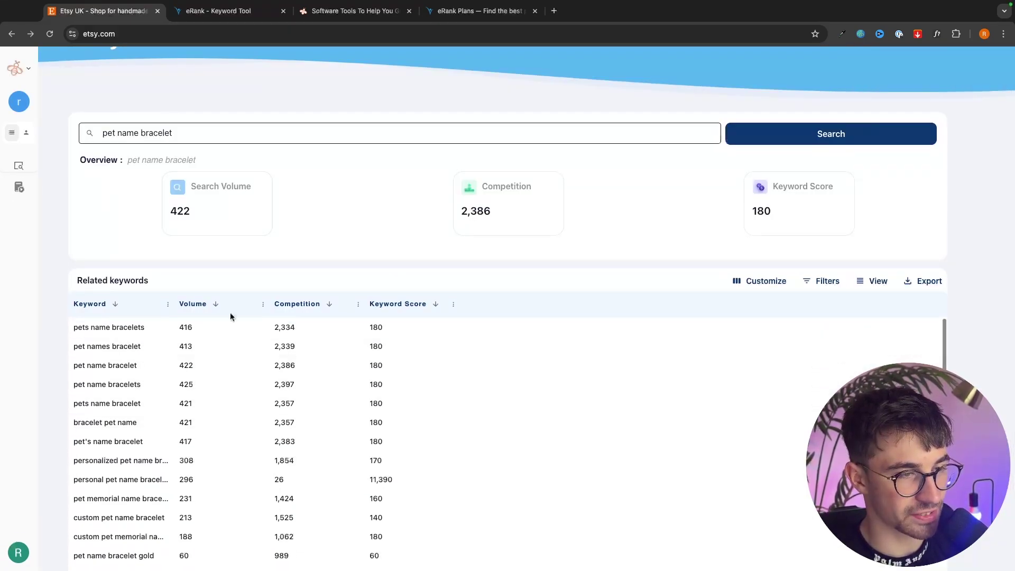
Step: Sort related keywords by Keyword Score and copy 'personal pet name bracelet'
left_click(436, 306)
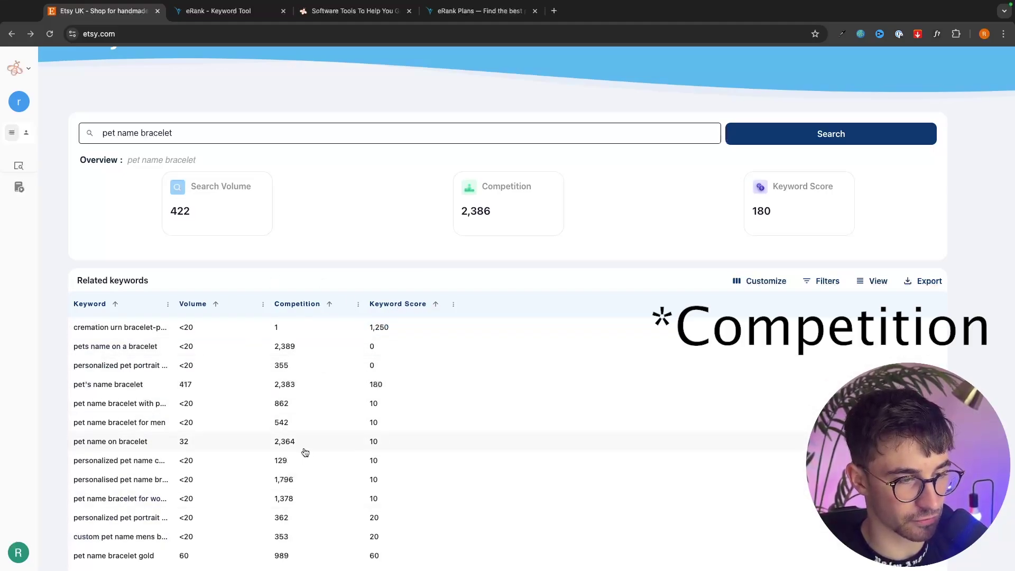
scroll(141, 356, "down", 1)
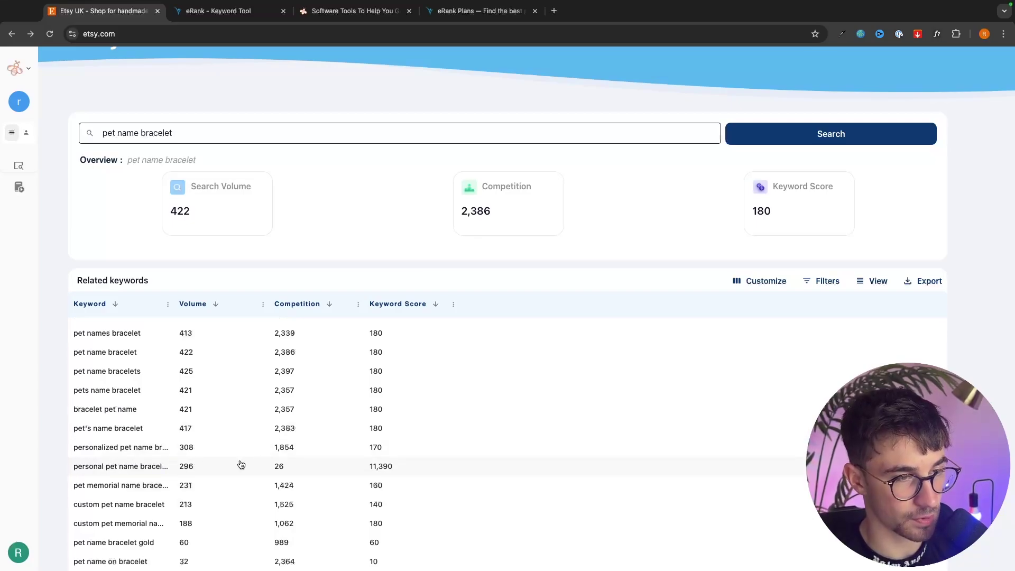
left_click(84, 471)
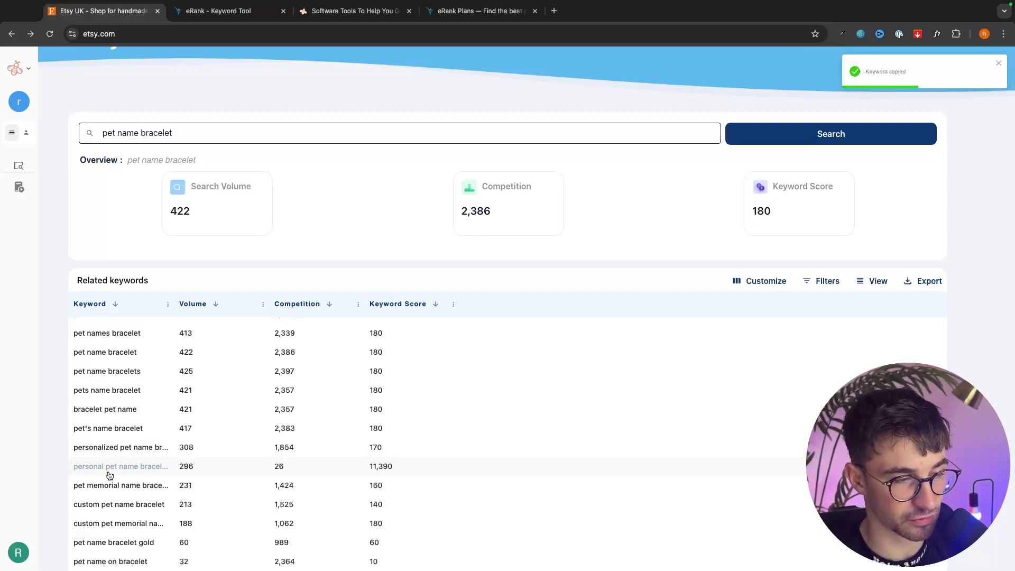
scroll(116, 344, "up", 1)
mouse_move(21, 175)
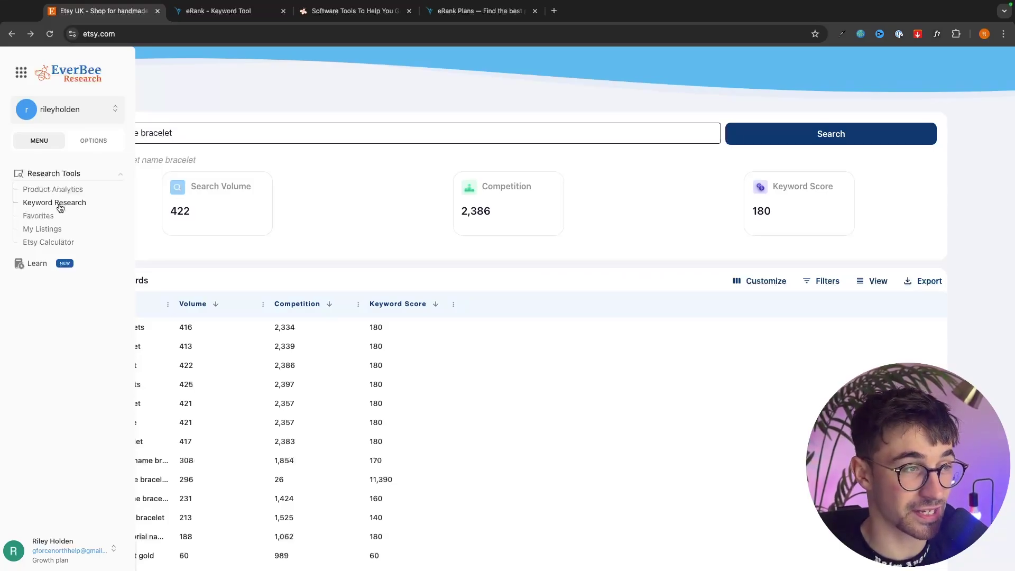
Step: Switch back to eRank and open Keyword Research > Compare Keywords
left_click(222, 16)
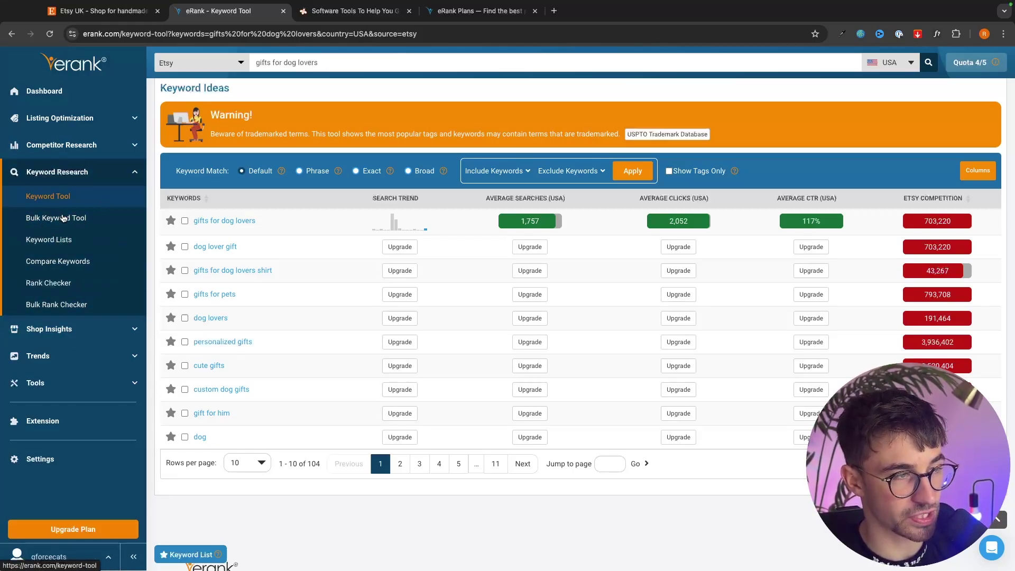
left_click(74, 269)
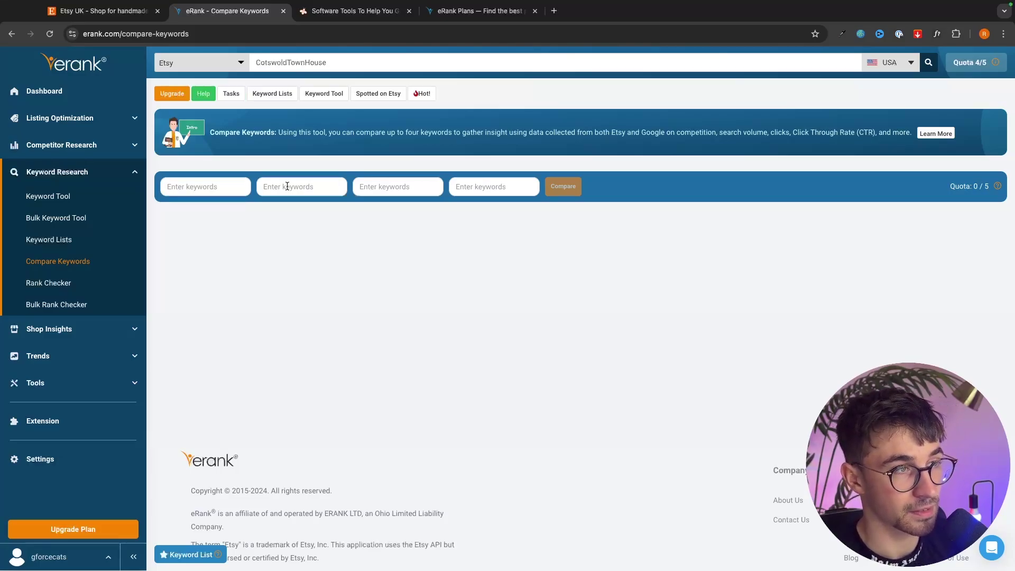
Step: Expand the Competitor Research and Listing Optimization menus in eRank and open the Health Check report
left_click(63, 146)
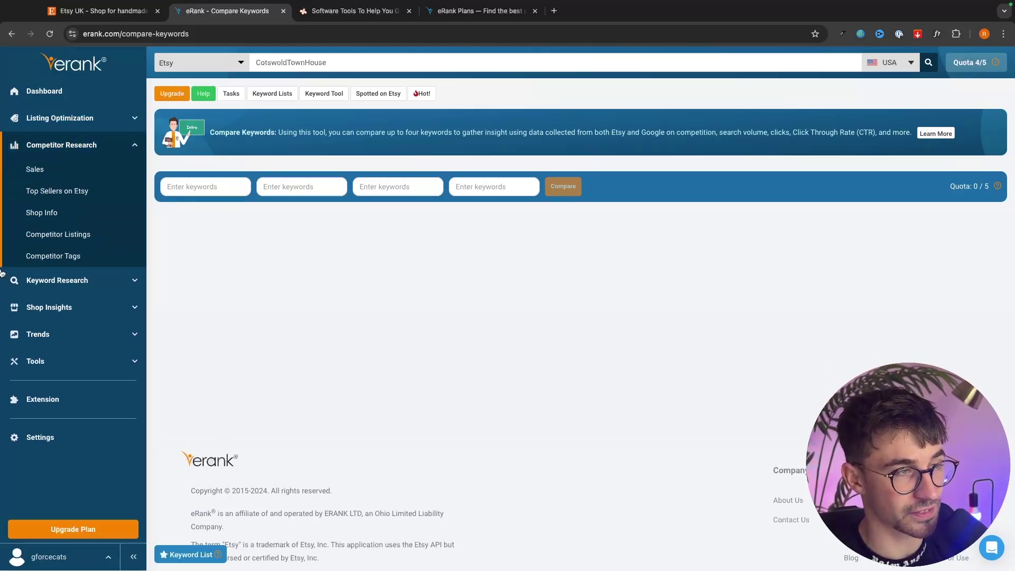
left_click(10, 124)
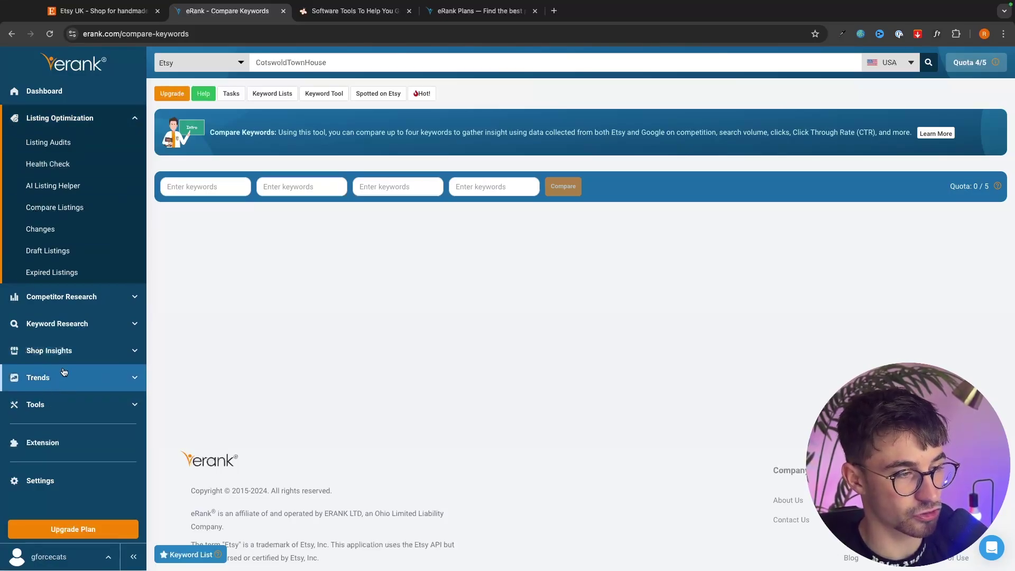
left_click(106, 11)
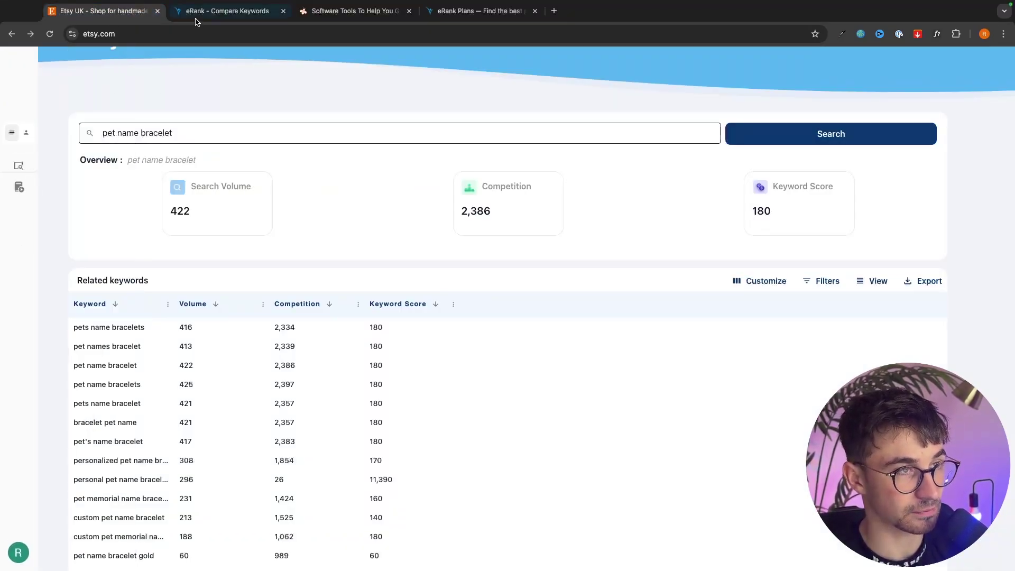
key("ctrl+Tab")
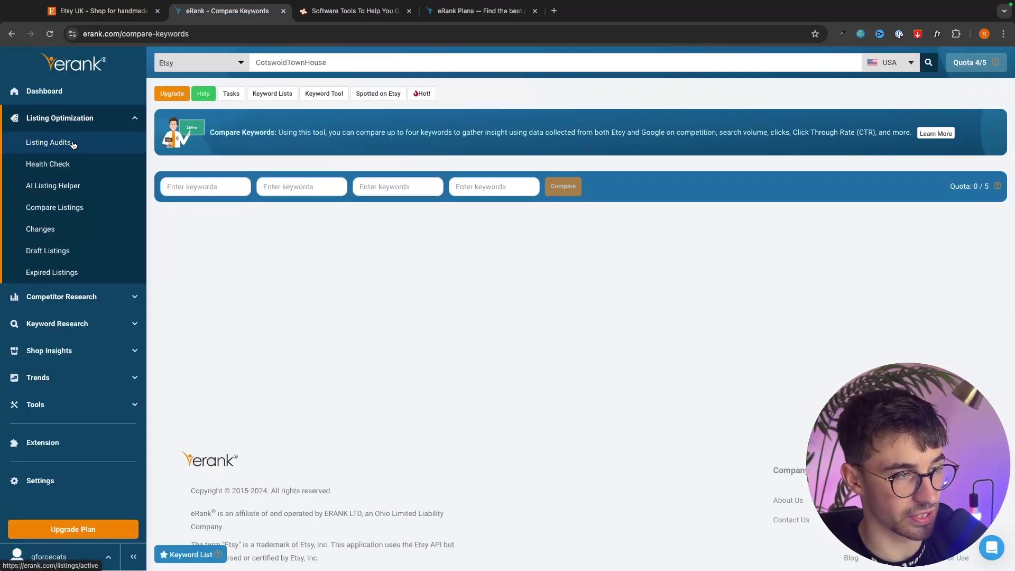
left_click(49, 144)
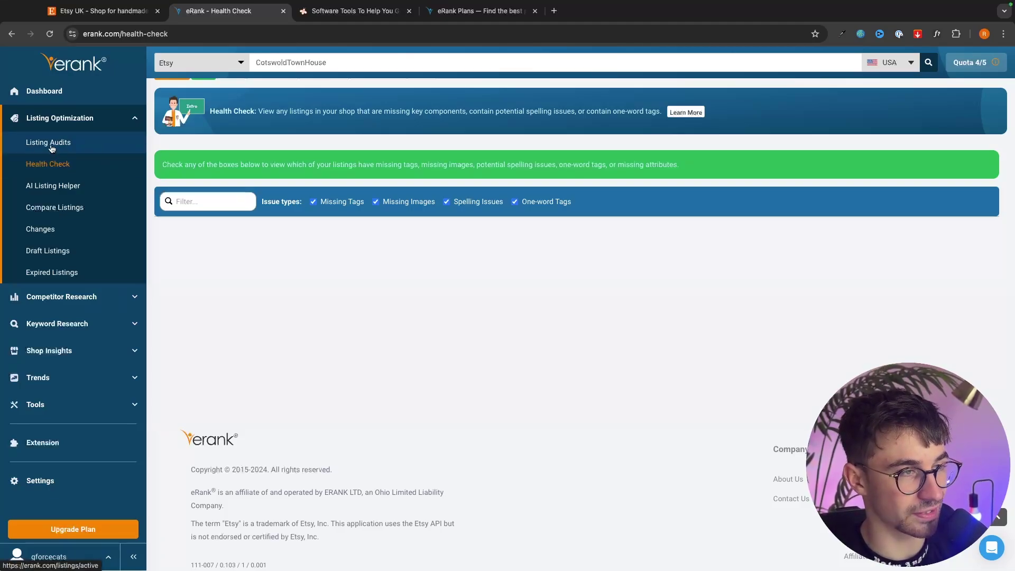
Step: Read the Listing Audits report, then expand Competitor Research to reach Competitor Listings
left_click(82, 148)
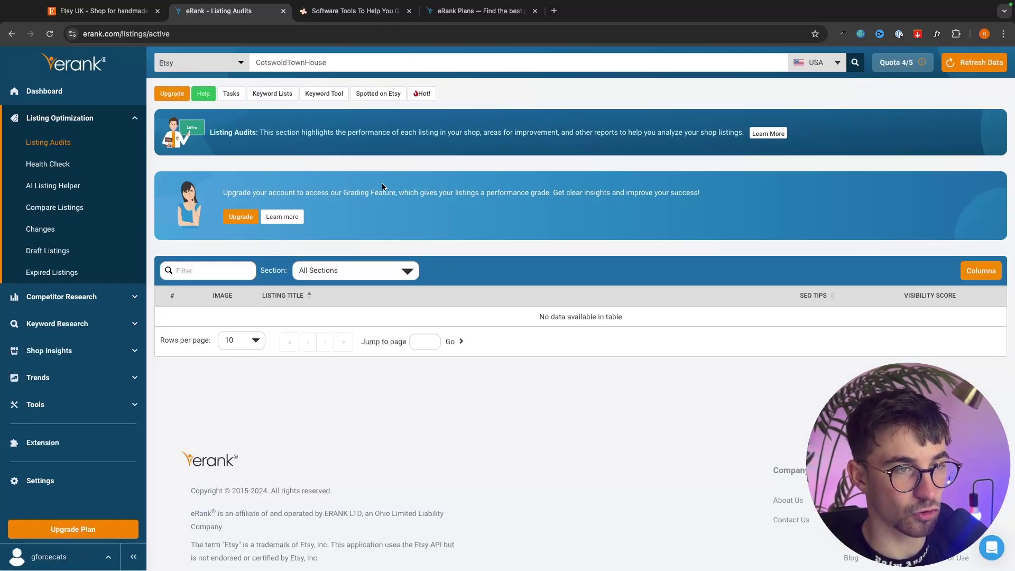
left_click_drag(292, 133, 474, 133)
left_click(506, 151)
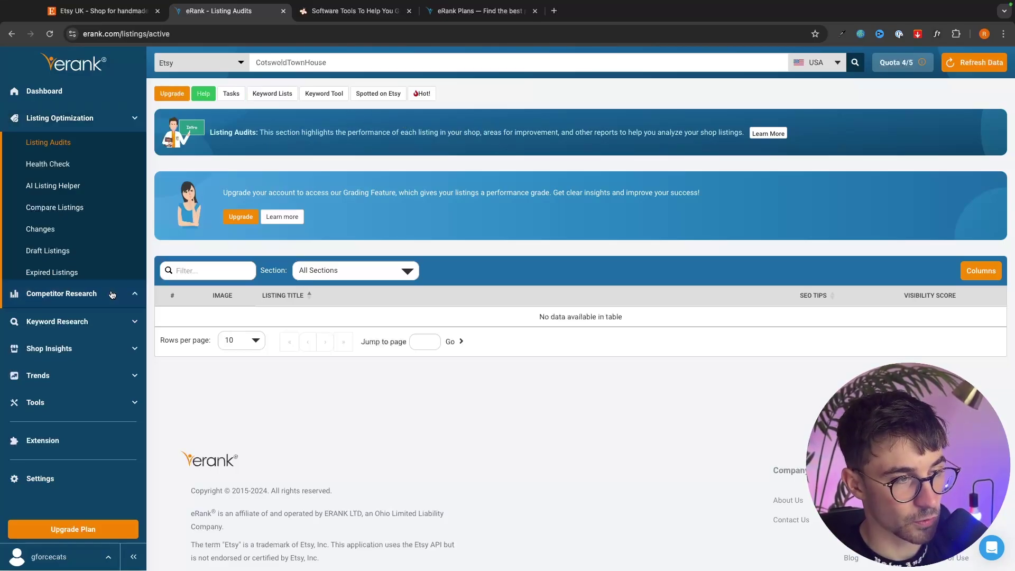
left_click(58, 296)
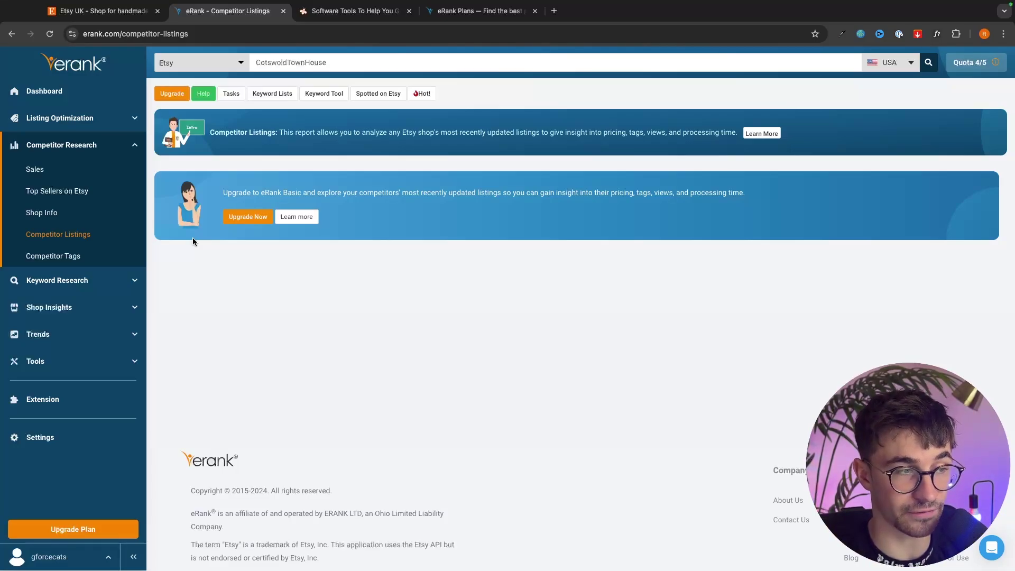
Step: Go to the eRank Dashboard, briefly checking the EverBee keyword results
left_click(133, 145)
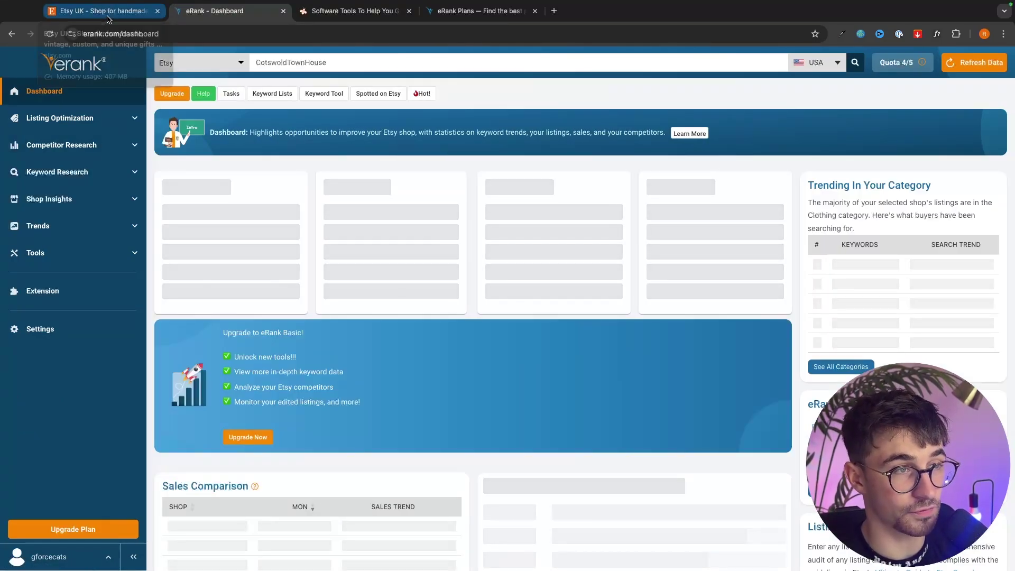
left_click(104, 16)
mouse_move(23, 85)
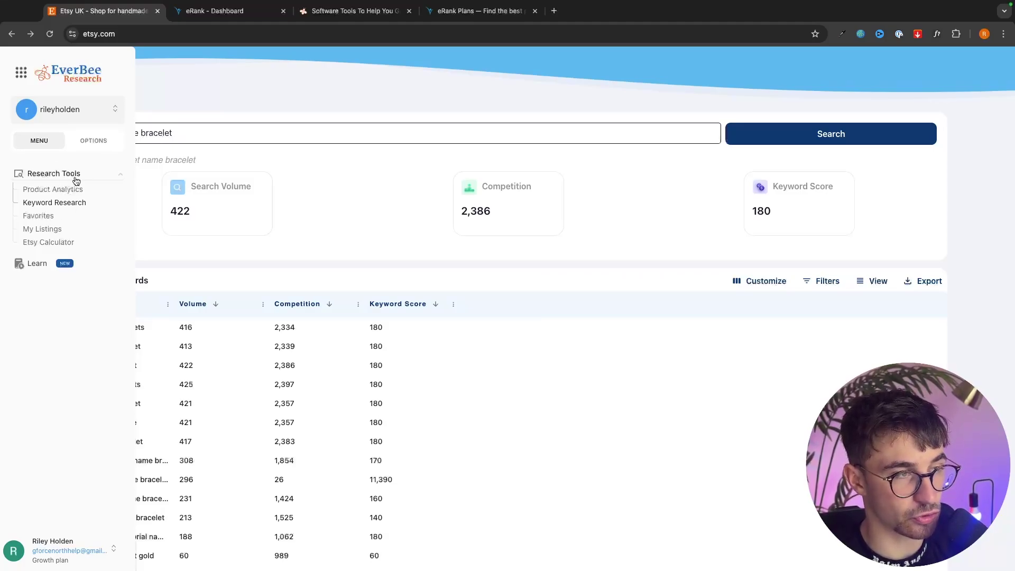
left_click(243, 16)
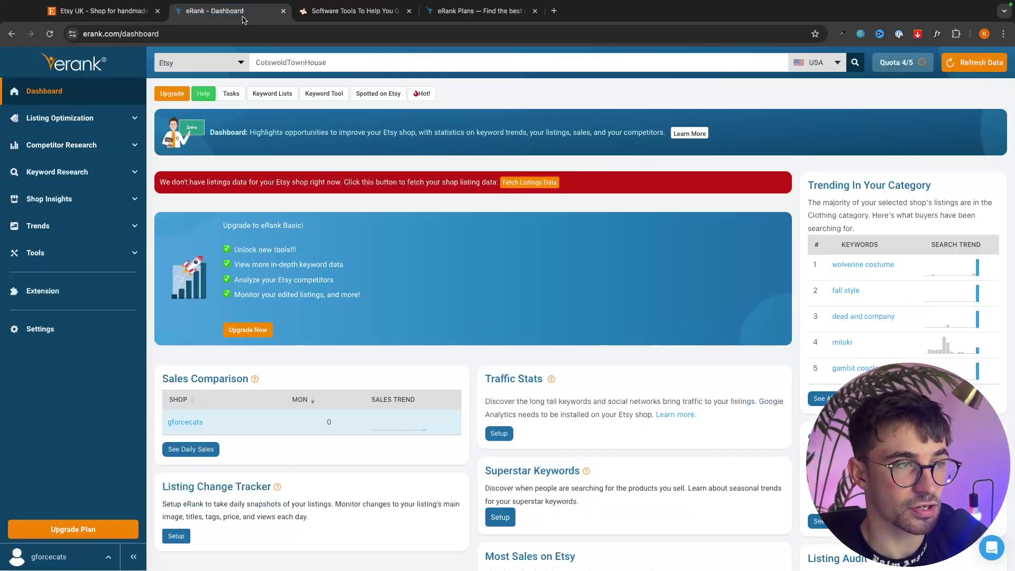
Step: Expand the Listing Optimization, Competitor Research and Shop Insights sidebar sections, then collapse Shop Insights
left_click(63, 118)
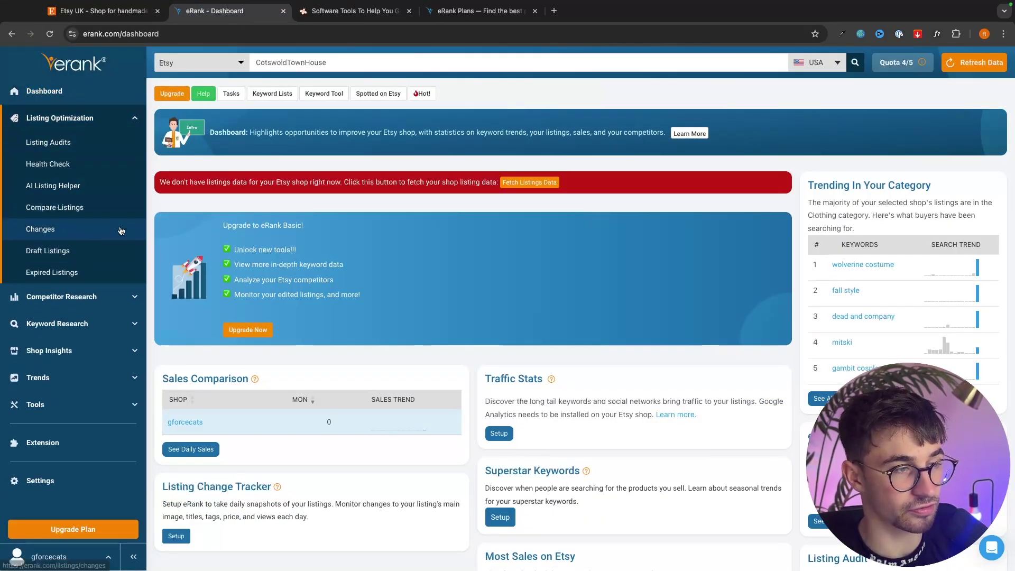
left_click(97, 297)
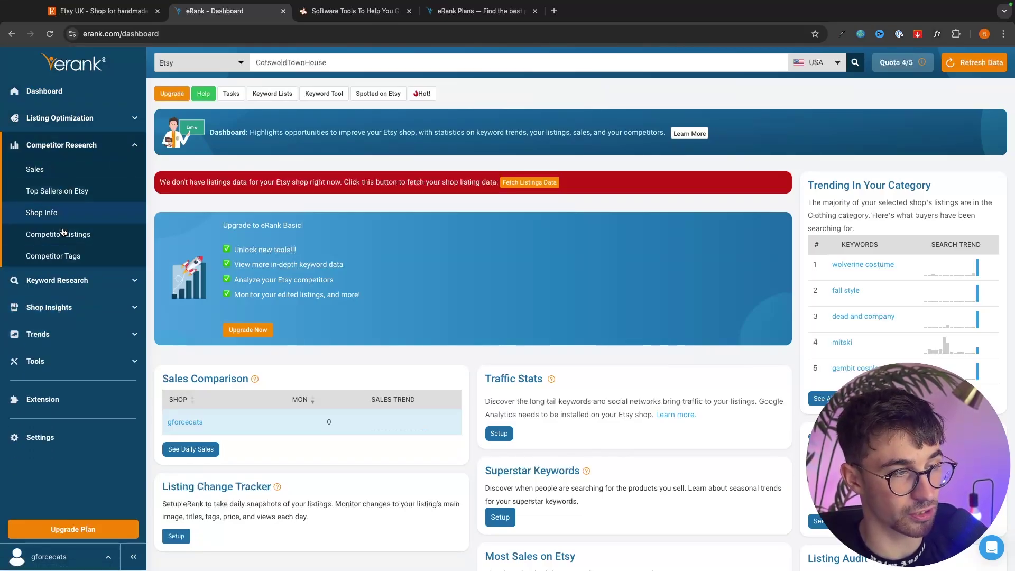
left_click(49, 308)
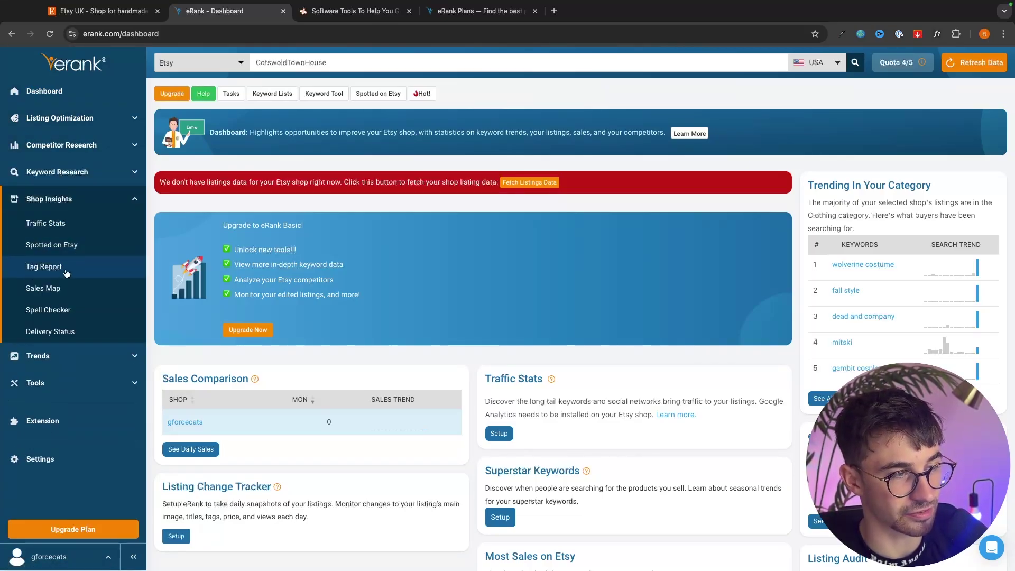
left_click(135, 199)
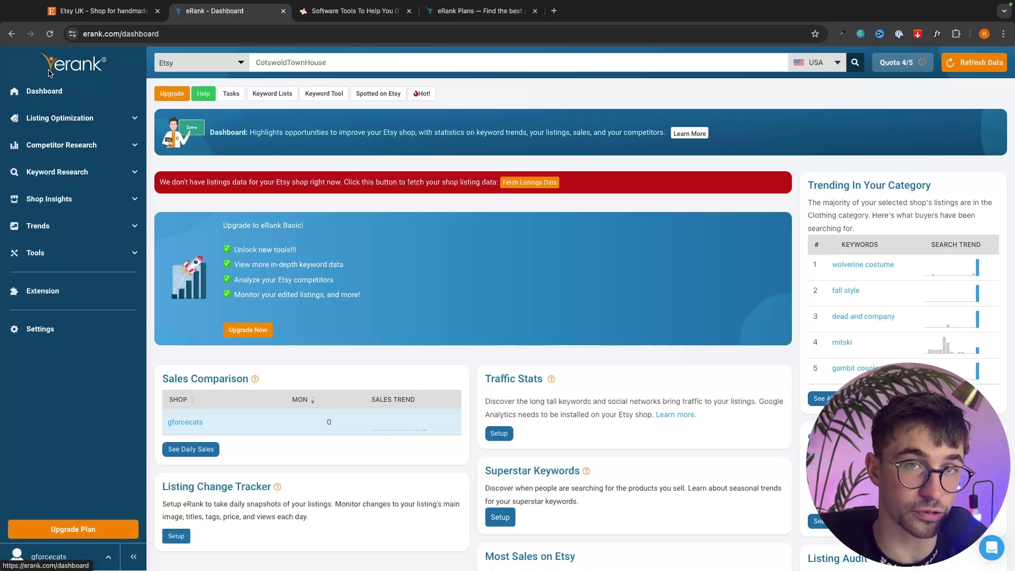
Step: Compare EverBee's pricing with eRank's plans, highlighting EverBee's Growth plan at $19.99/month
key("ctrl+Tab")
scroll(420, 259, "down", 3)
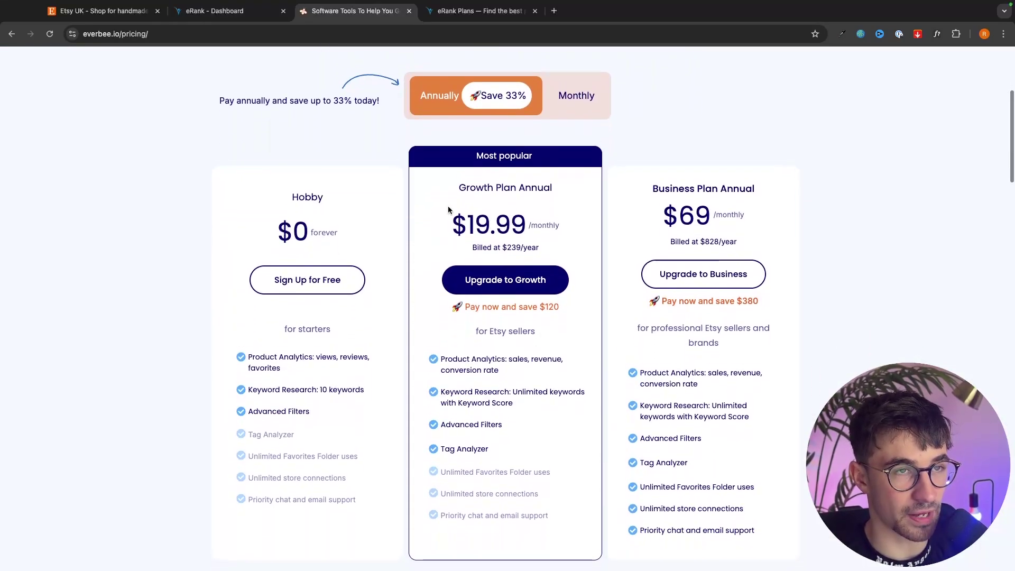
key("ctrl+Tab")
scroll(481, 139, "down", 1)
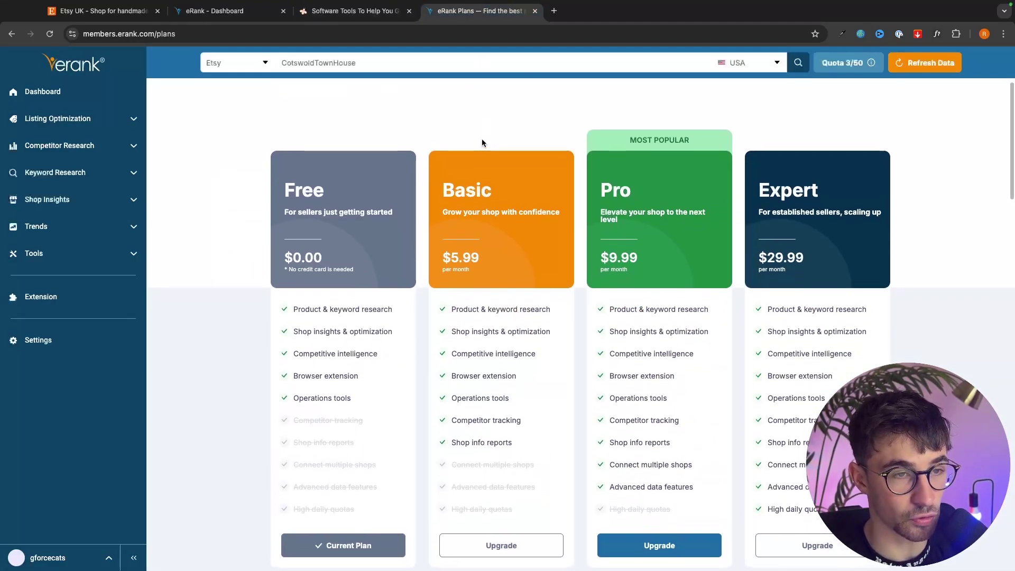
key("ctrl+shift+Tab")
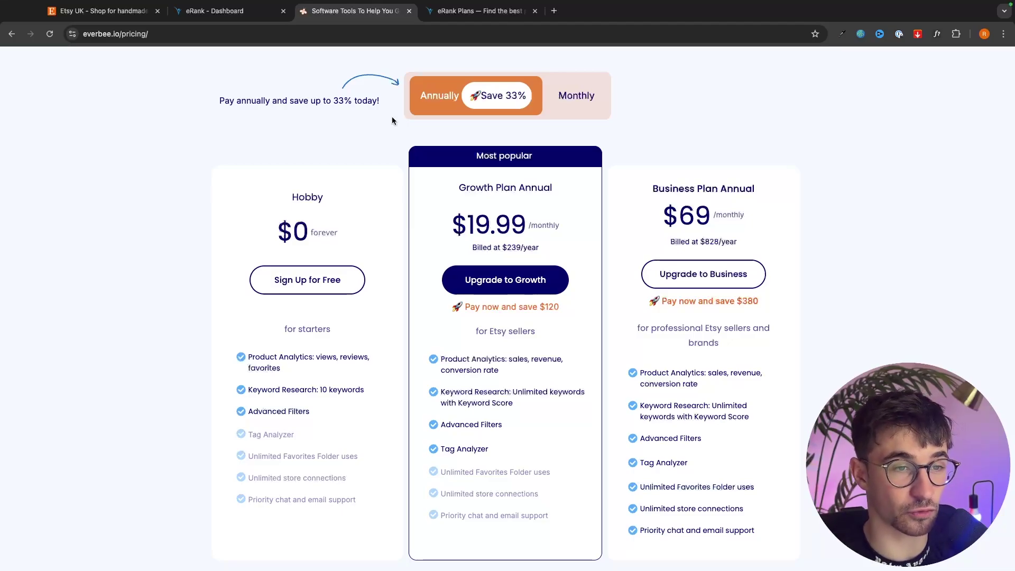
left_click_drag(430, 211, 575, 233)
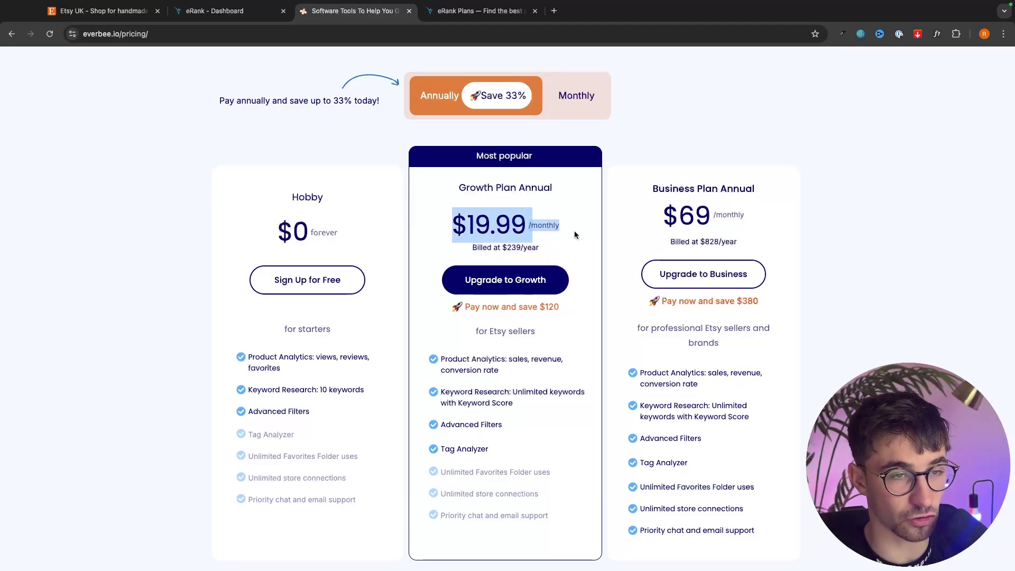
left_click(574, 231)
left_click(479, 11)
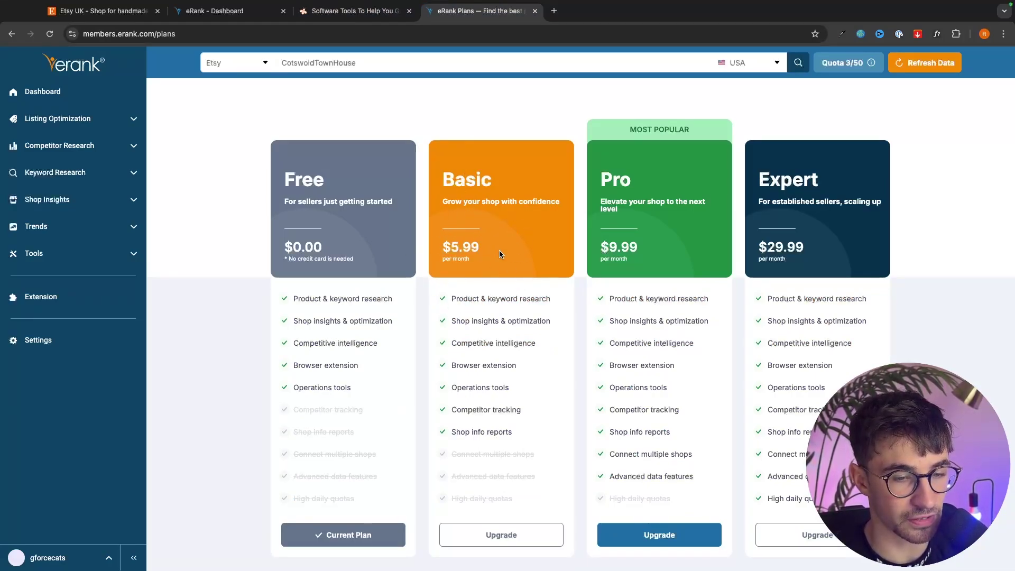
scroll(483, 291, "down", 1)
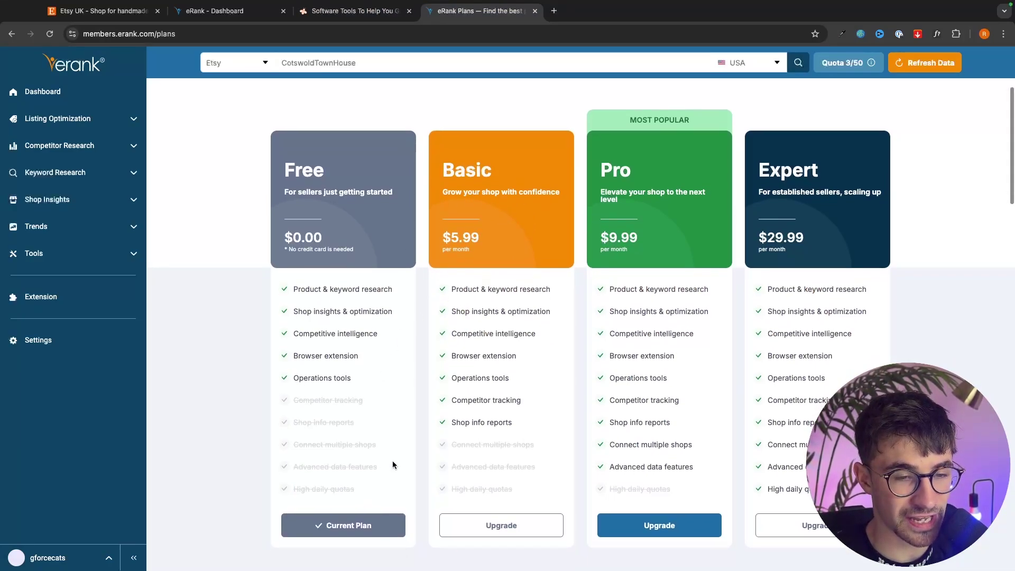
left_click_drag(611, 447, 612, 470)
left_click(612, 466)
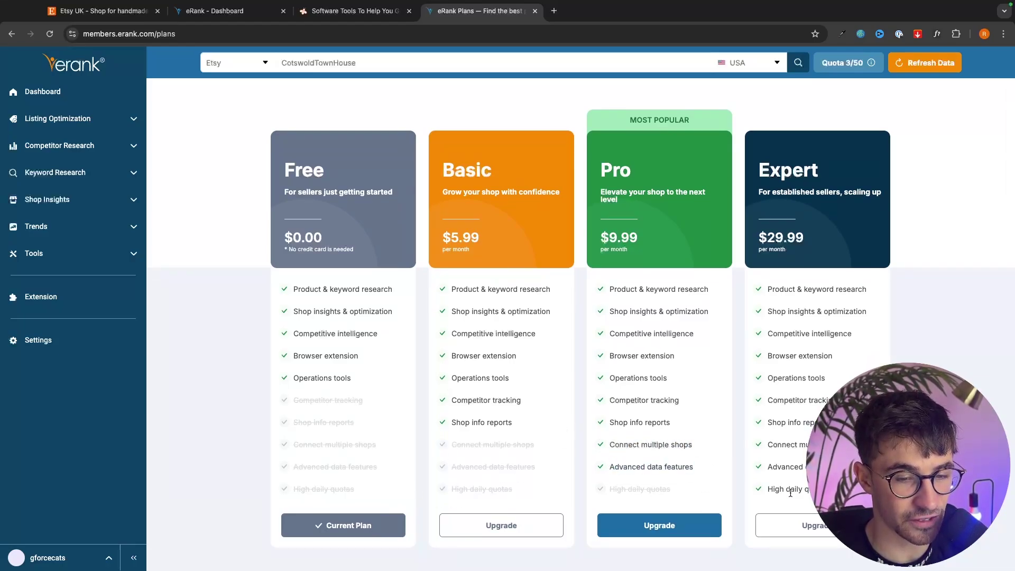
left_click_drag(768, 489, 814, 490)
left_click(770, 503)
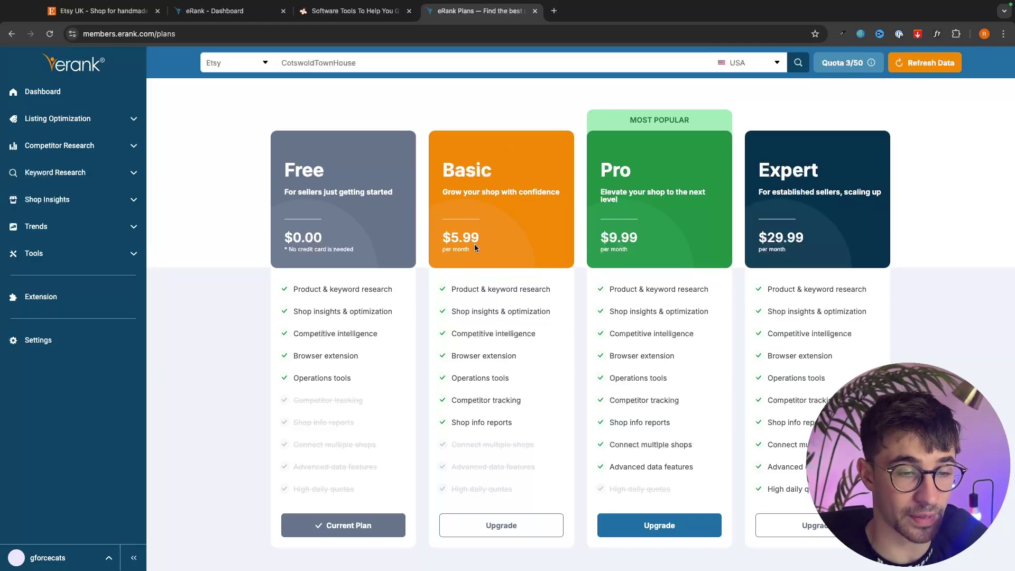
Step: Return to EverBee's pricing page and highlight the Growth plan's $19.99 price
left_click(352, 11)
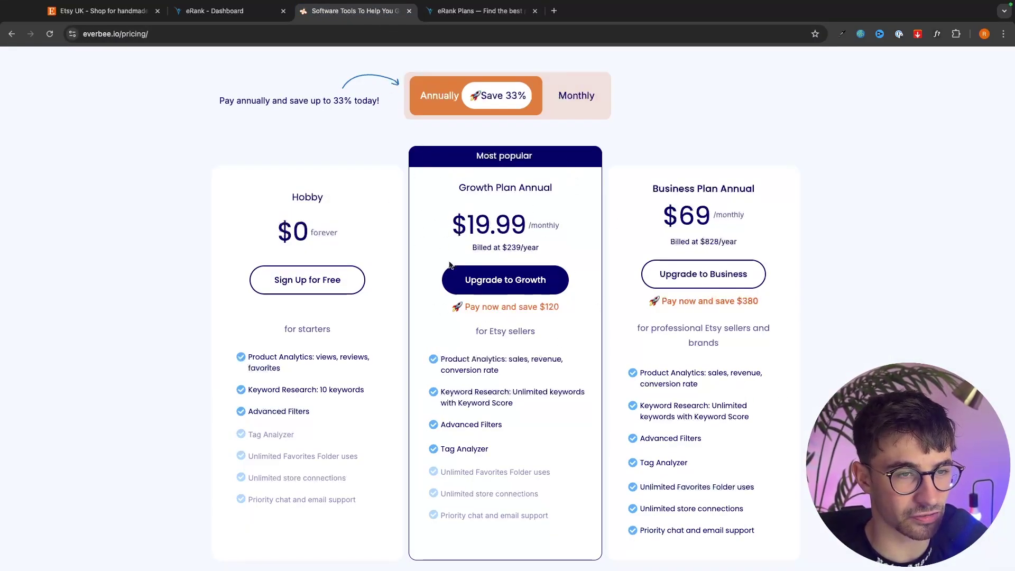
triple_click(471, 217)
left_click(571, 221)
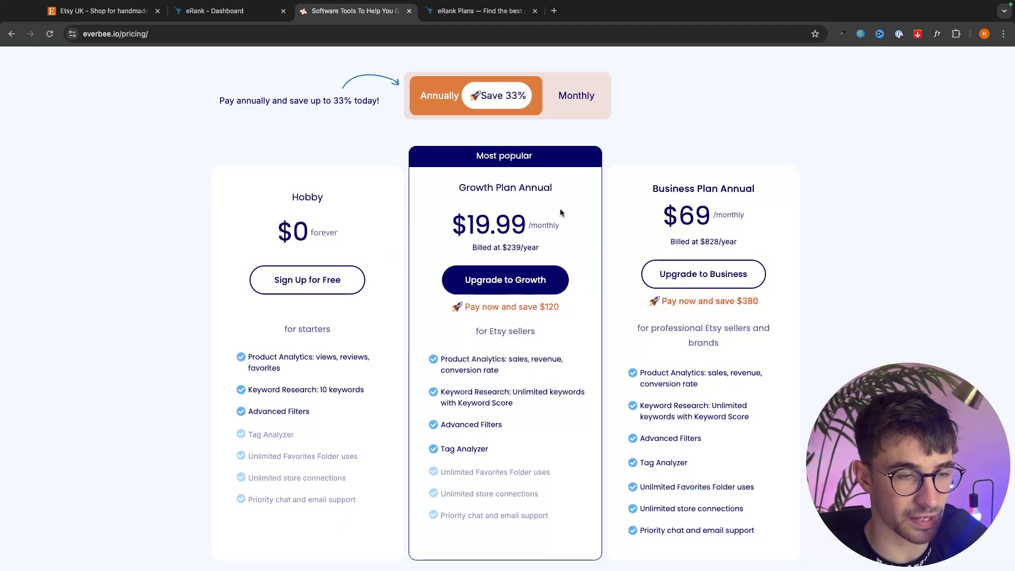
Step: Highlight Business plan features: Tag Analyzer, Unlimited Favorites Folder uses and the support line
left_click_drag(642, 462, 616, 462)
left_click(689, 480)
left_click_drag(768, 488, 638, 487)
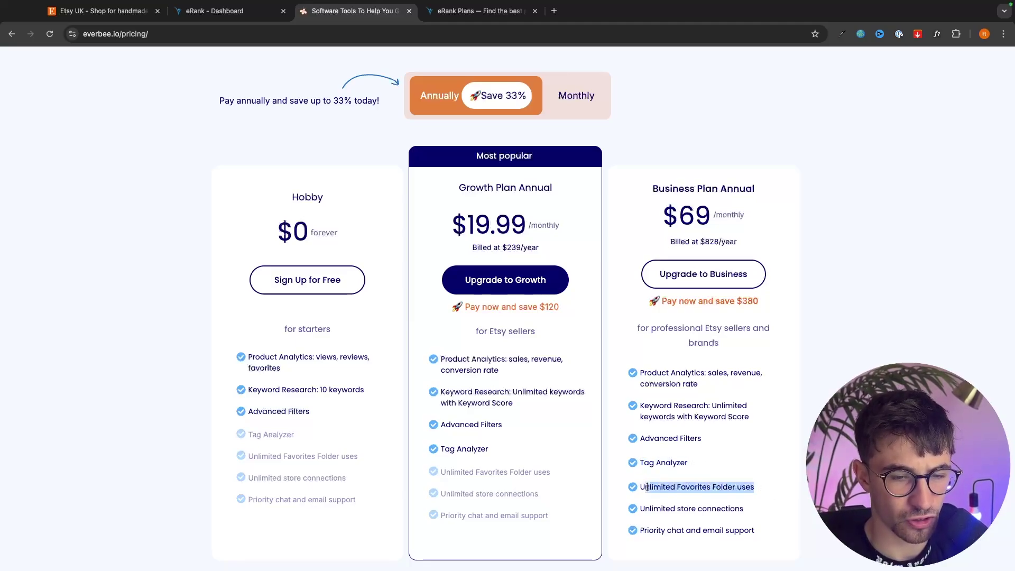
left_click(756, 510)
left_click_drag(756, 511, 601, 509)
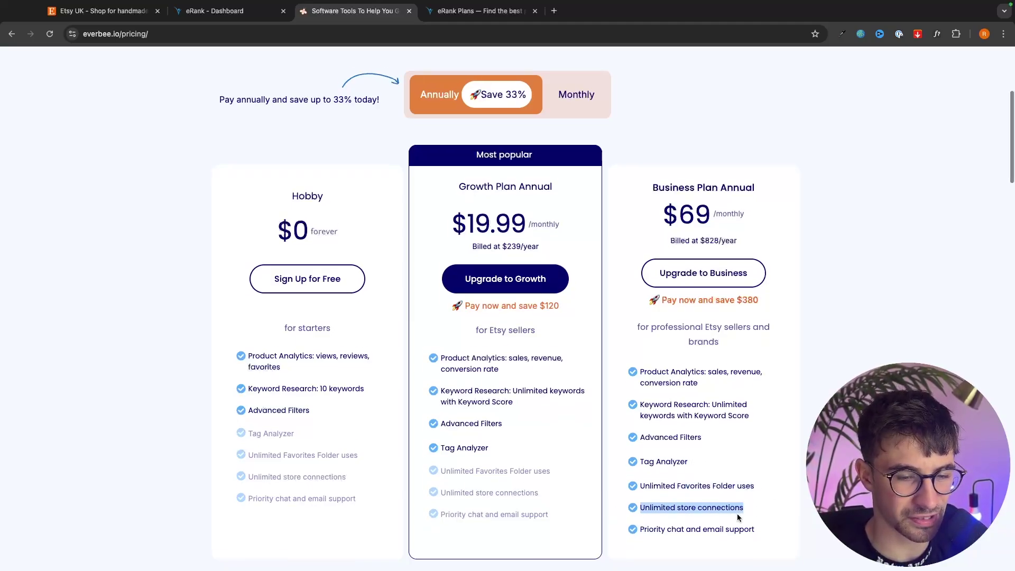
scroll(737, 513, "down", 1)
left_click_drag(751, 519, 628, 521)
left_click(691, 516)
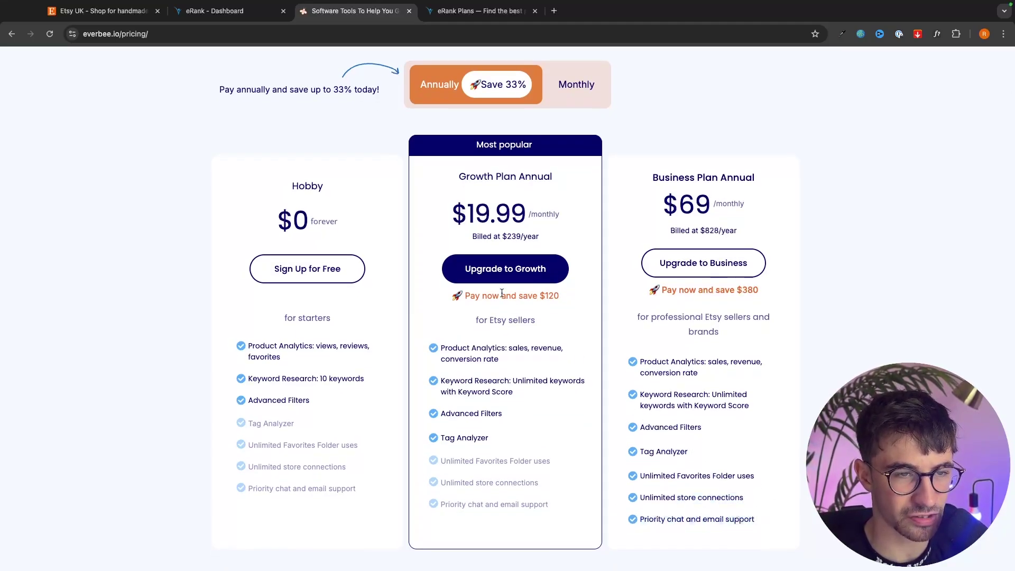
Step: Bring eRank's plans page (Basic $5.99, Pro $9.99, Expert $29.99) back to the front
key("ctrl+Tab")
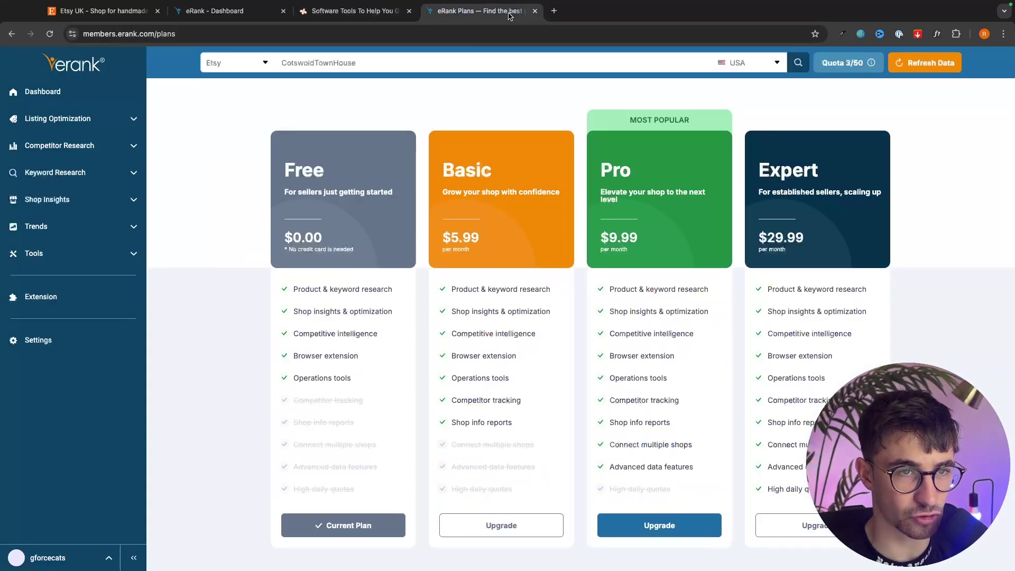